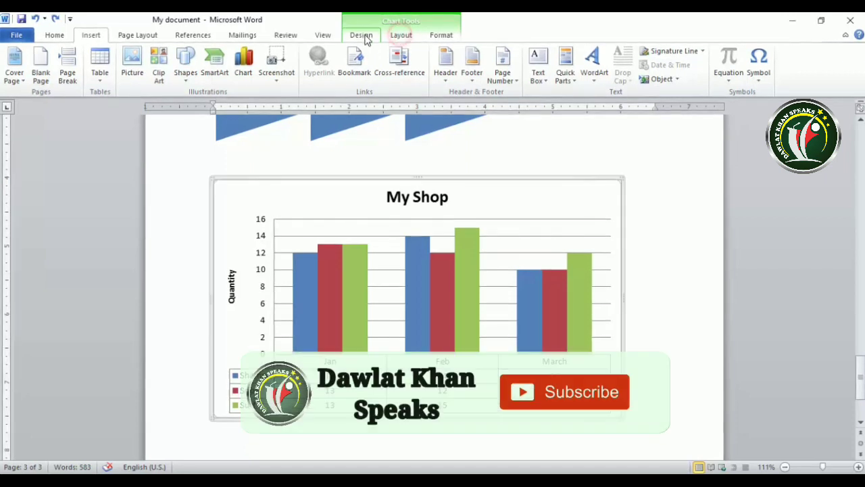
Step: Select the My Shop chart and show its Chart Tools Layout options
{"action": "left_click", "coordinate": [364, 37]}
{"action": "left_click", "coordinate": [395, 38]}
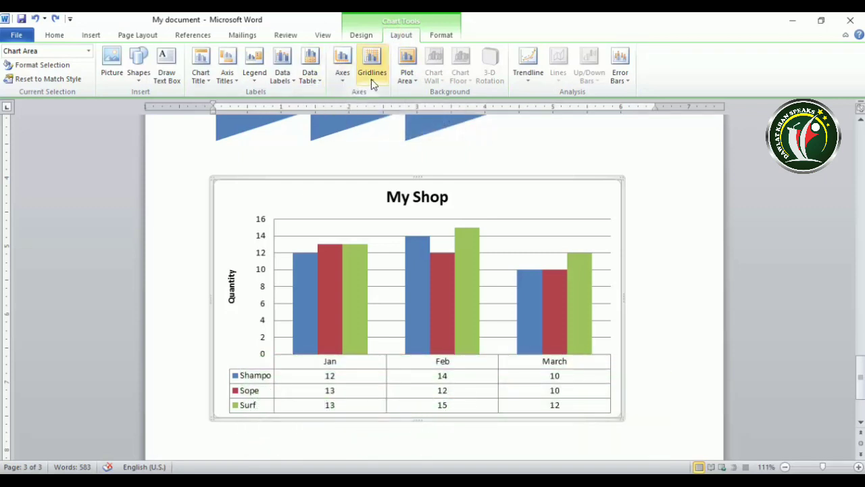
Step: Set the horizontal axis to display without labels
{"action": "left_click", "coordinate": [371, 79]}
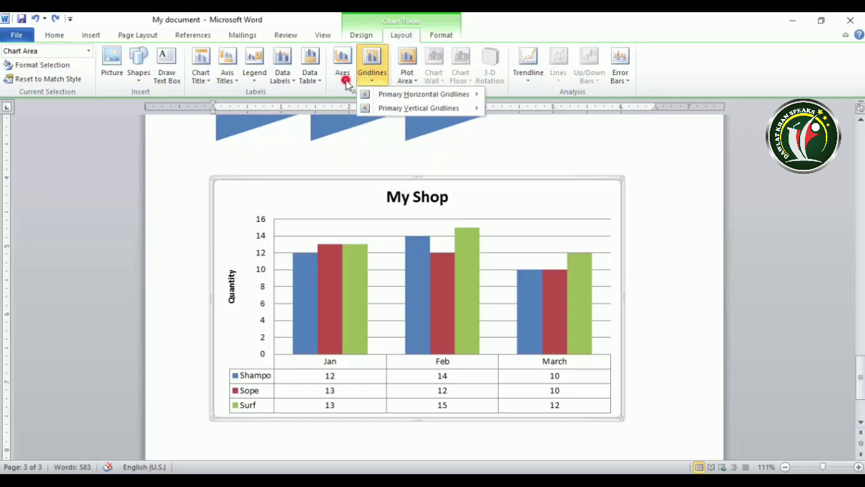
{"action": "left_click", "coordinate": [345, 80]}
{"action": "mouse_move", "coordinate": [375, 96]}
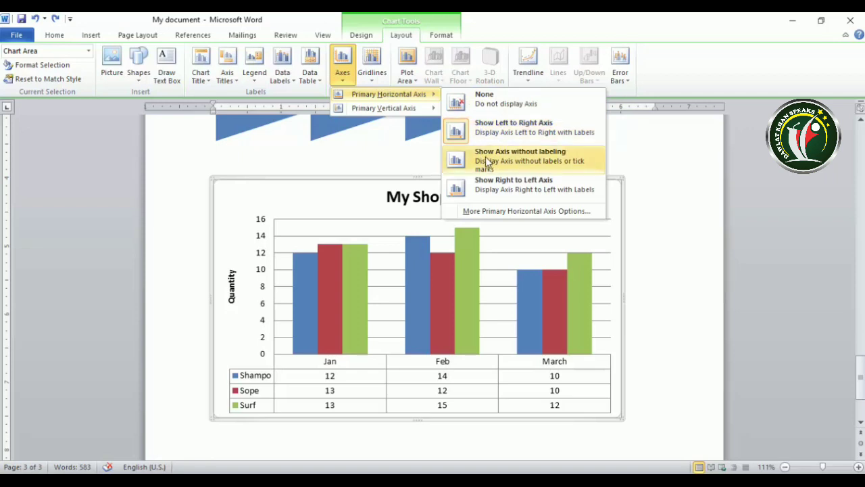
{"action": "left_click", "coordinate": [539, 166]}
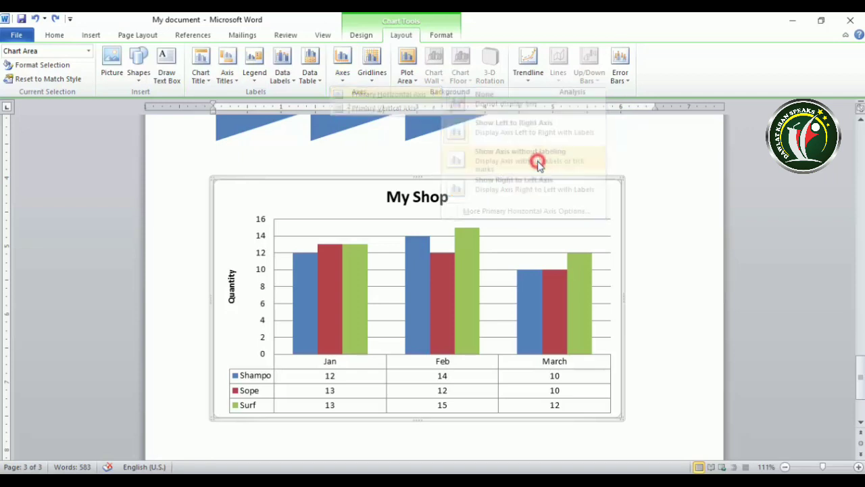
Step: Select the vertical value axis and show its Primary Vertical Axis options
{"action": "left_click", "coordinate": [409, 79]}
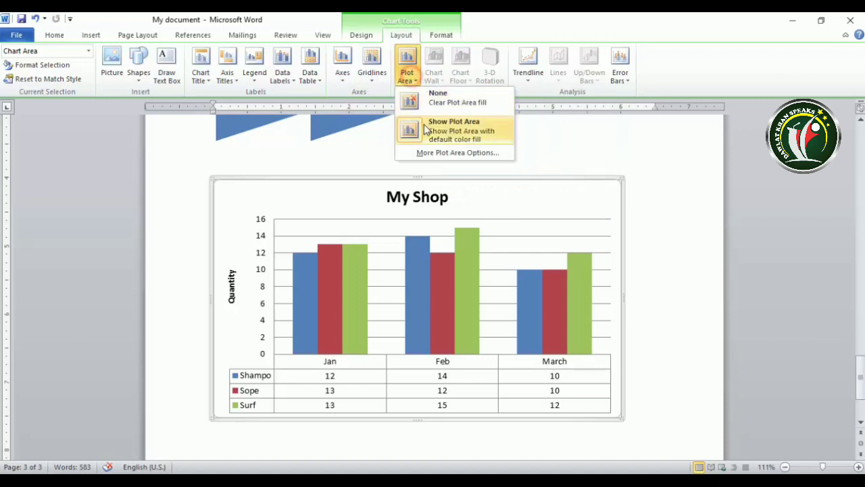
{"action": "left_click", "coordinate": [342, 73]}
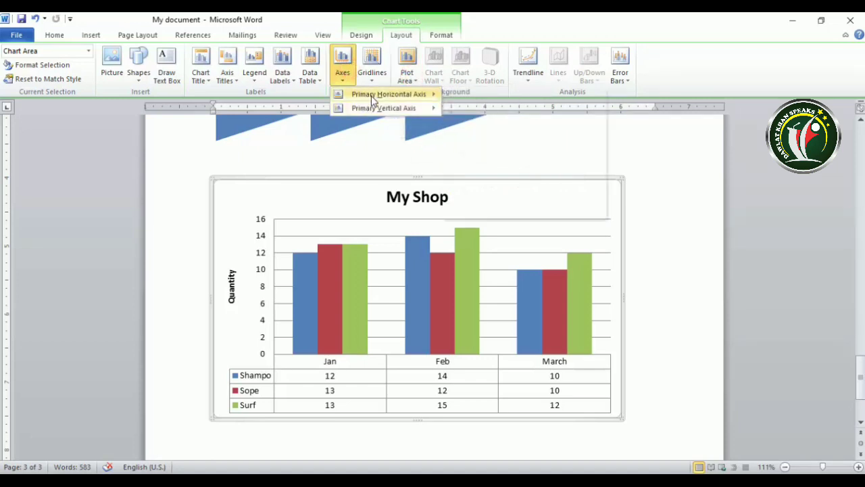
{"action": "left_click", "coordinate": [479, 100]}
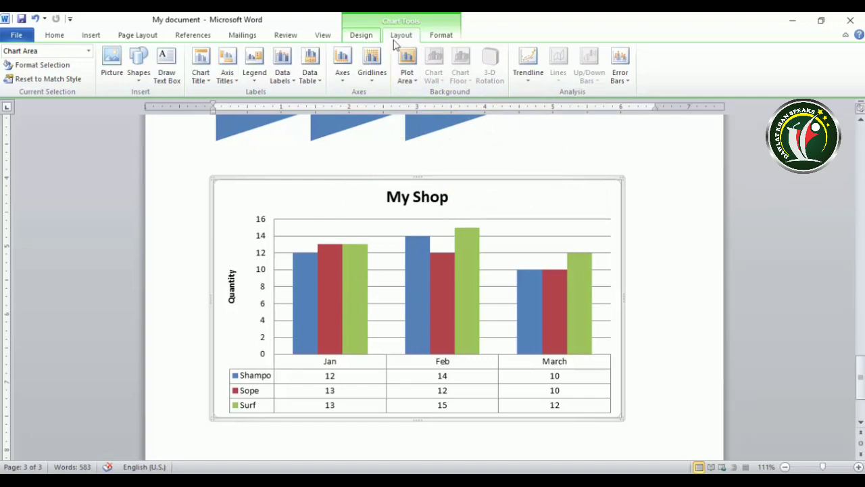
{"action": "left_click", "coordinate": [343, 67]}
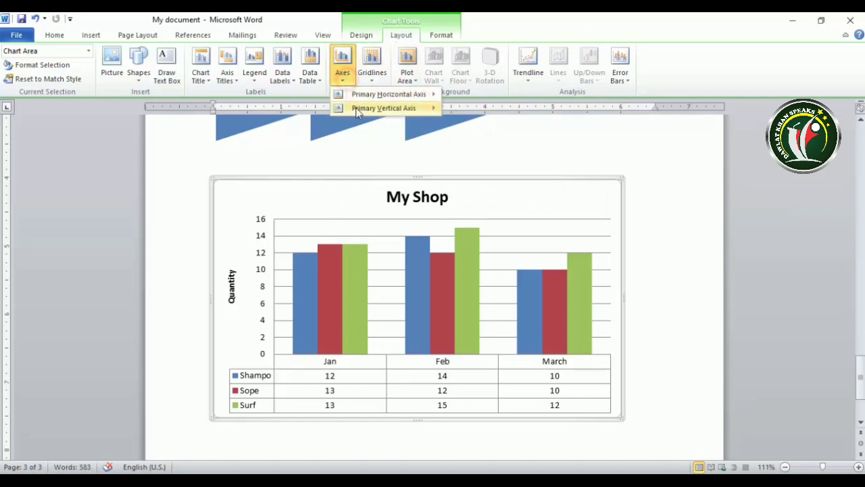
{"action": "mouse_move", "coordinate": [357, 107]}
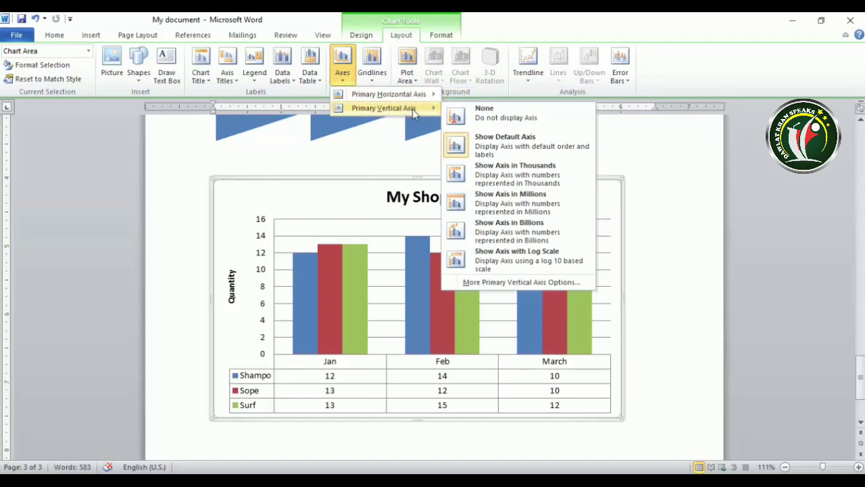
{"action": "mouse_move", "coordinate": [382, 96]}
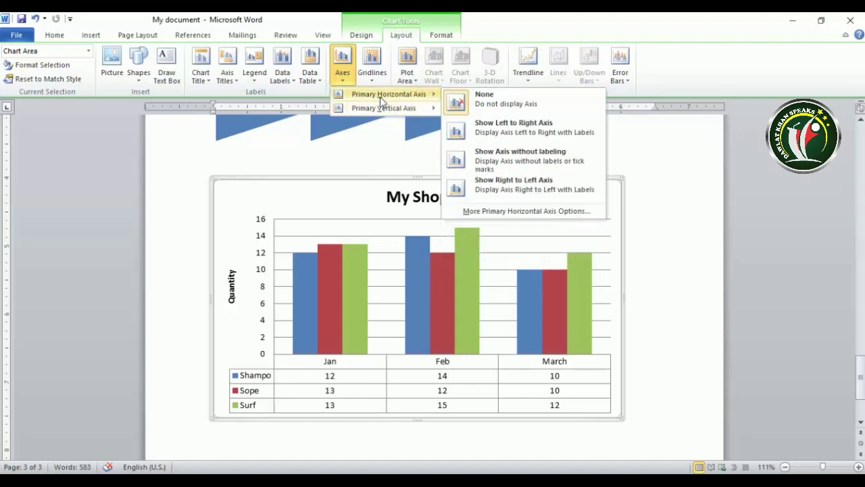
{"action": "mouse_move", "coordinate": [379, 114]}
{"action": "left_click", "coordinate": [261, 254]}
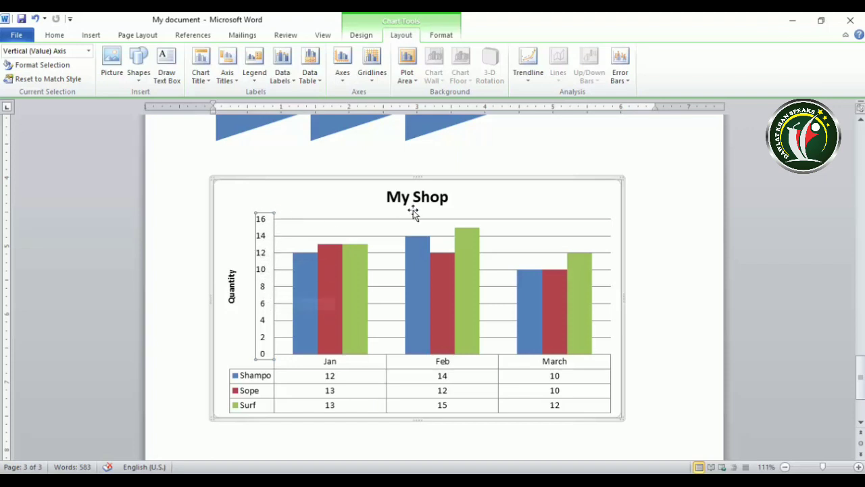
{"action": "left_click", "coordinate": [342, 64]}
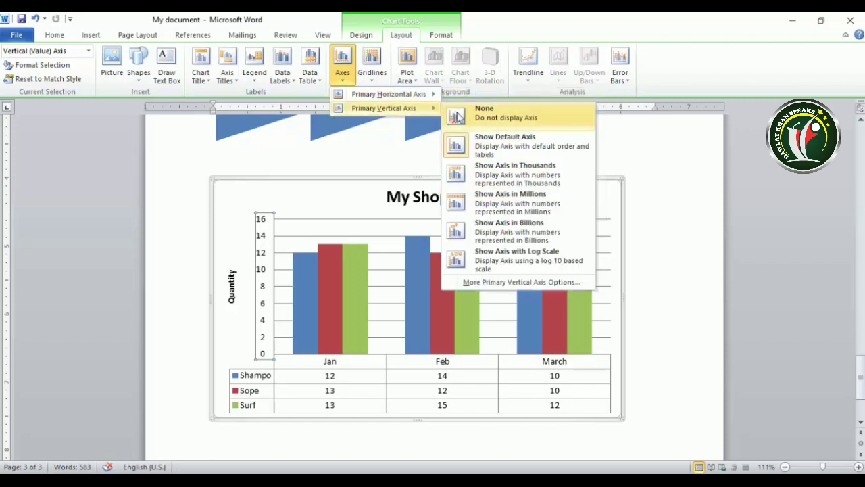
{"action": "left_click", "coordinate": [458, 116]}
{"action": "left_click", "coordinate": [342, 72]}
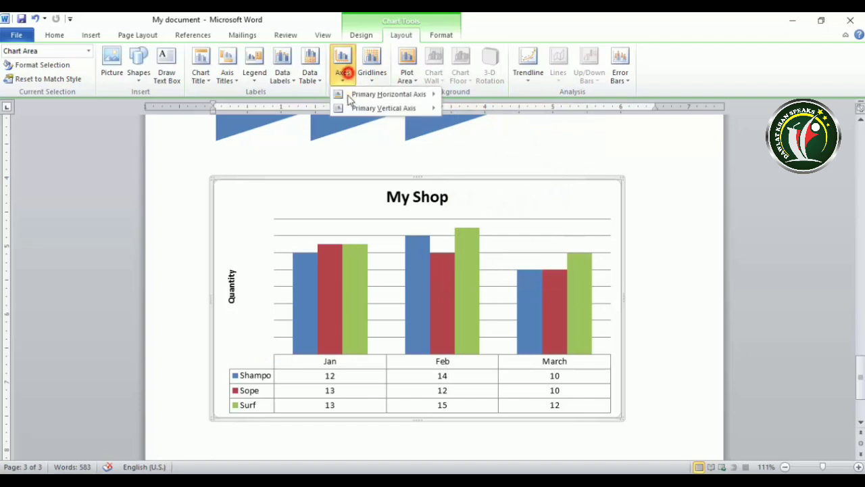
{"action": "mouse_move", "coordinate": [362, 108]}
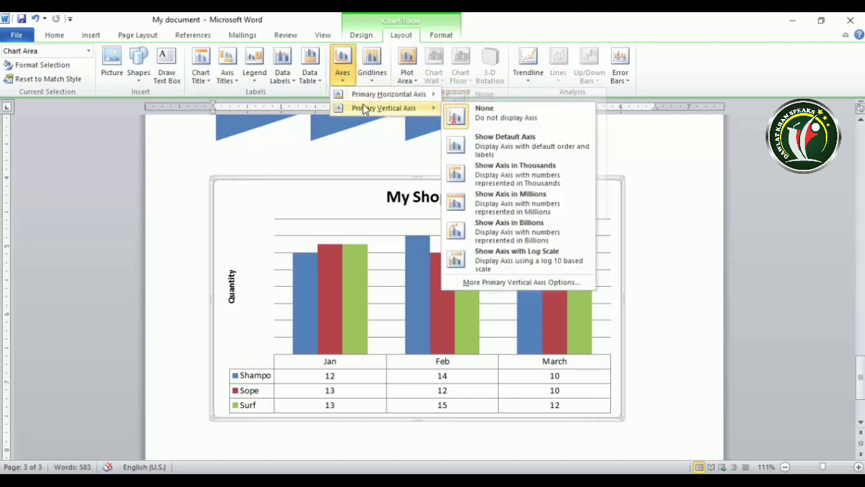
{"action": "left_click", "coordinate": [469, 147]}
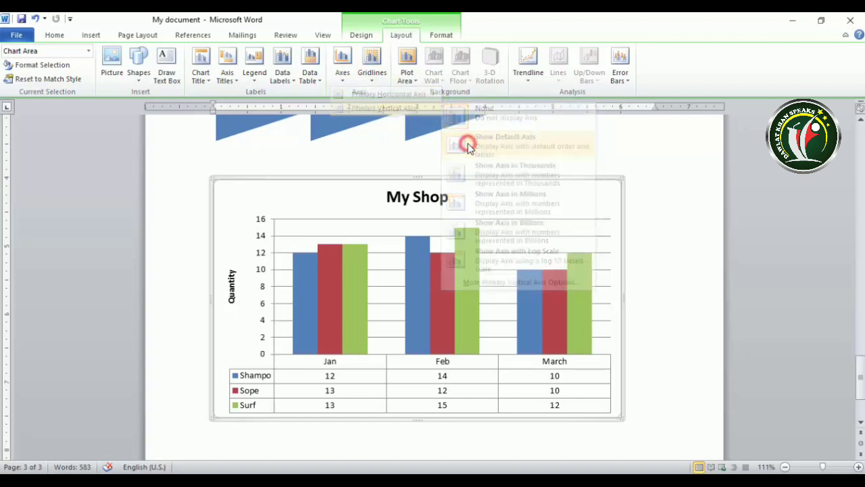
{"action": "left_click", "coordinate": [337, 78]}
{"action": "mouse_move", "coordinate": [359, 109]}
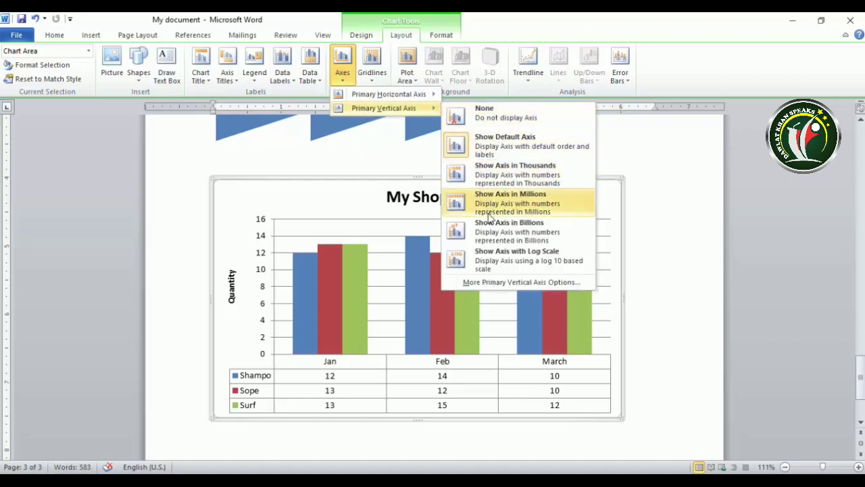
{"action": "left_click", "coordinate": [517, 181]}
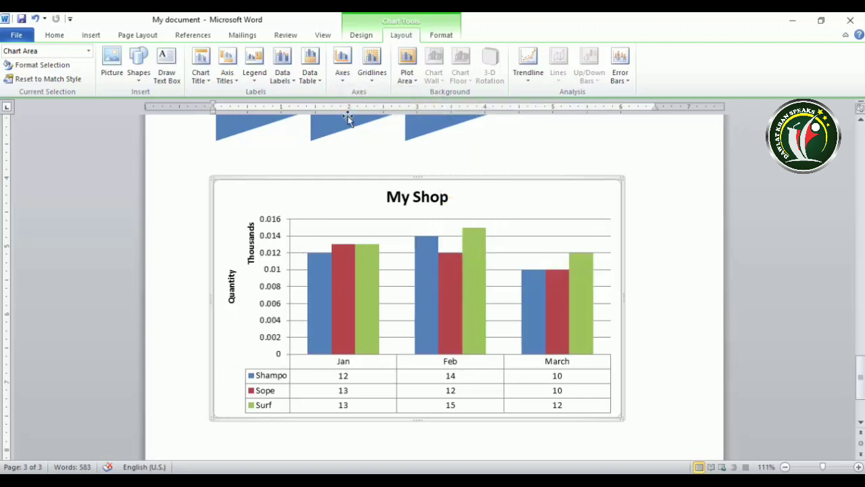
{"action": "left_click", "coordinate": [342, 65]}
{"action": "mouse_move", "coordinate": [358, 109]}
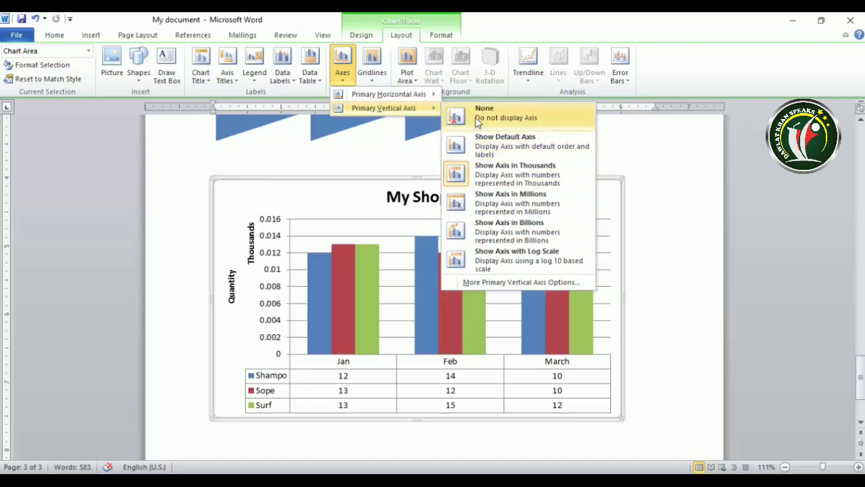
{"action": "left_click", "coordinate": [494, 118]}
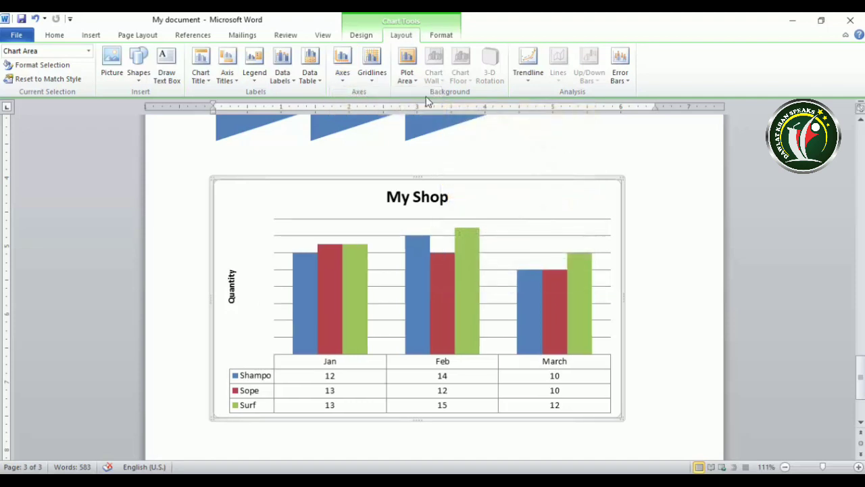
{"action": "left_click", "coordinate": [342, 64]}
{"action": "mouse_move", "coordinate": [354, 114]}
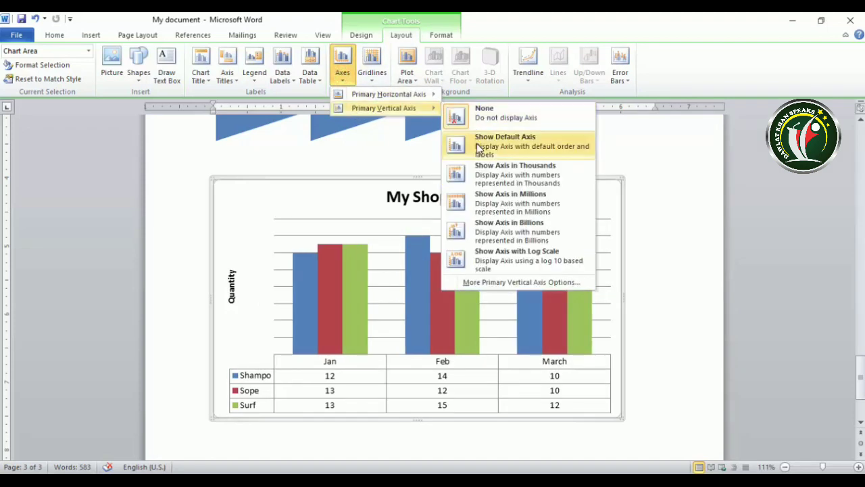
{"action": "left_click", "coordinate": [515, 146]}
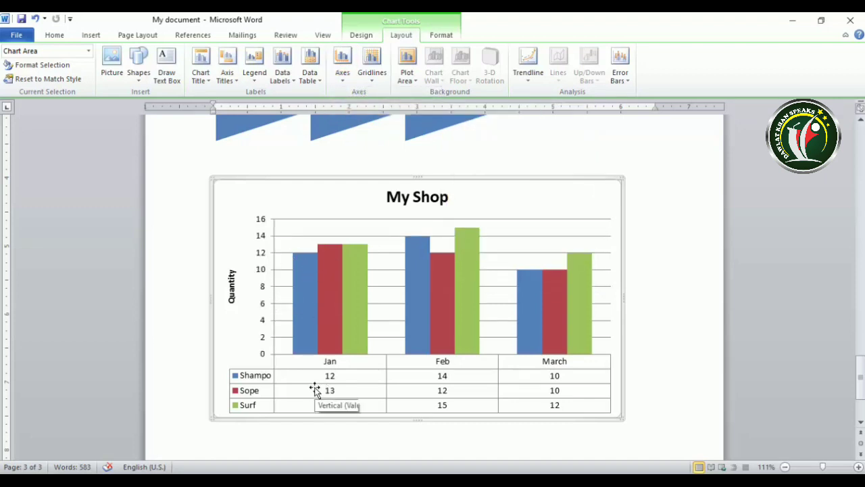
Step: Try minor, then major and minor, horizontal gridlines on the chart
{"action": "left_click", "coordinate": [371, 78]}
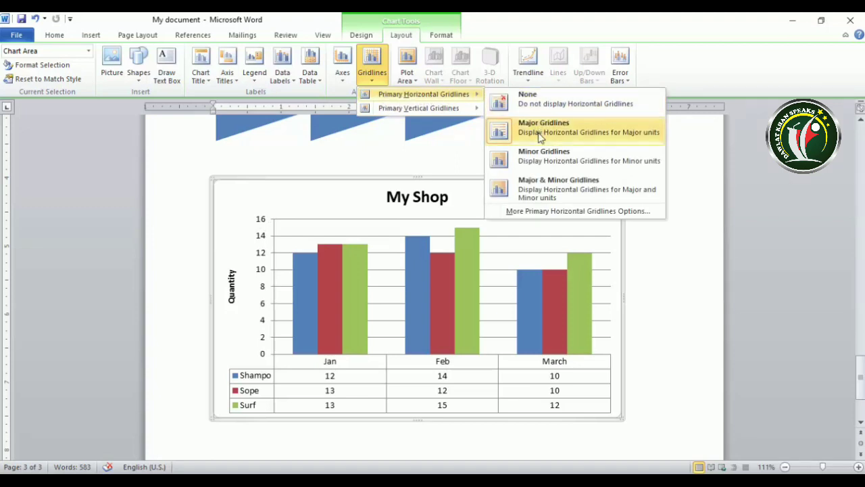
{"action": "left_click", "coordinate": [544, 162]}
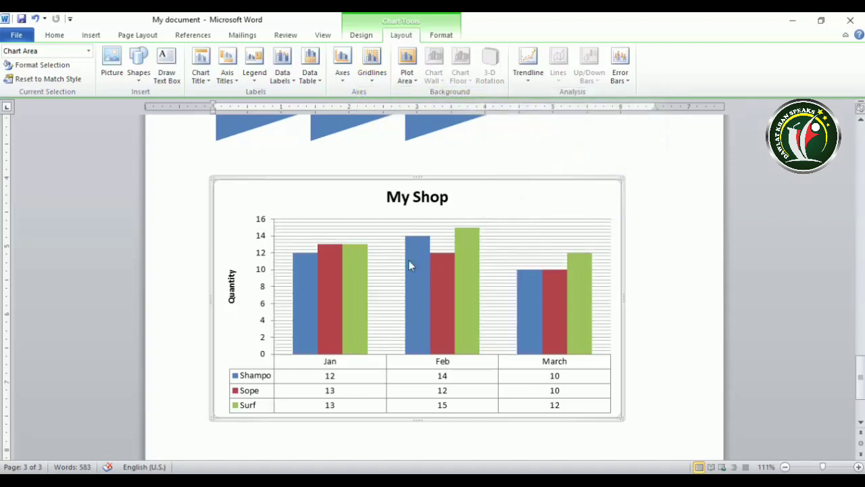
{"action": "left_click", "coordinate": [372, 68]}
{"action": "mouse_move", "coordinate": [405, 108]}
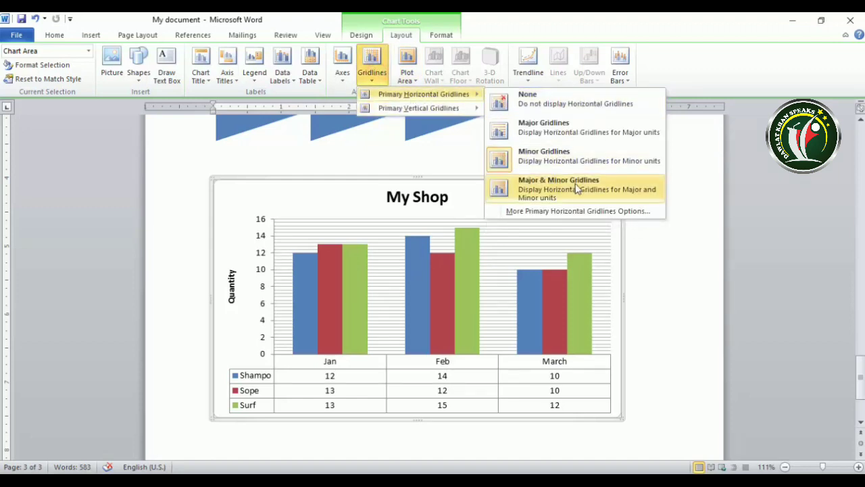
{"action": "left_click", "coordinate": [584, 187]}
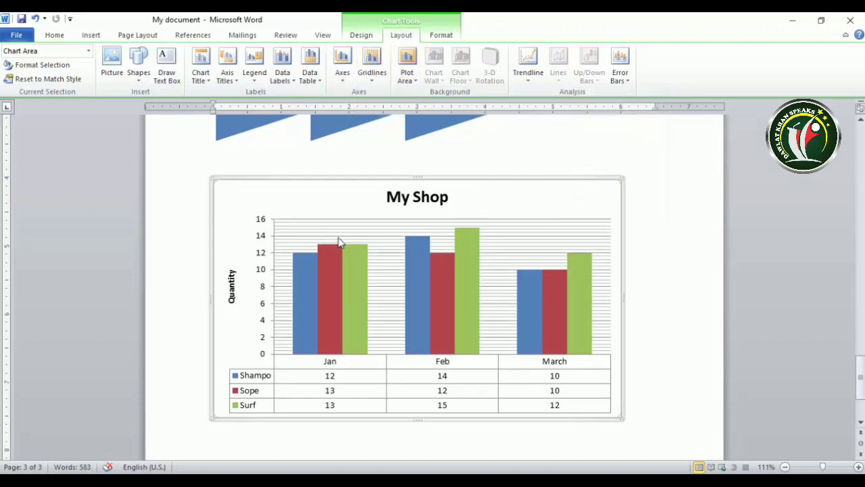
Step: Remove the horizontal gridlines, then add back only major horizontal gridlines
{"action": "left_click", "coordinate": [342, 67]}
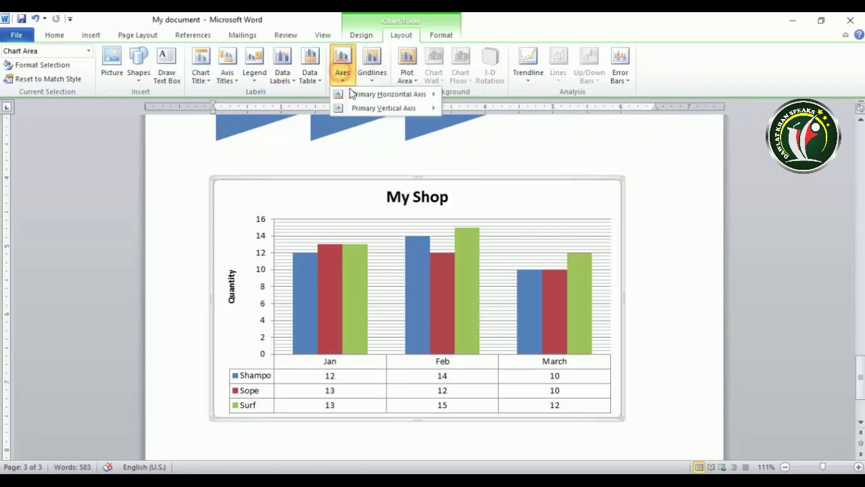
{"action": "mouse_move", "coordinate": [374, 93]}
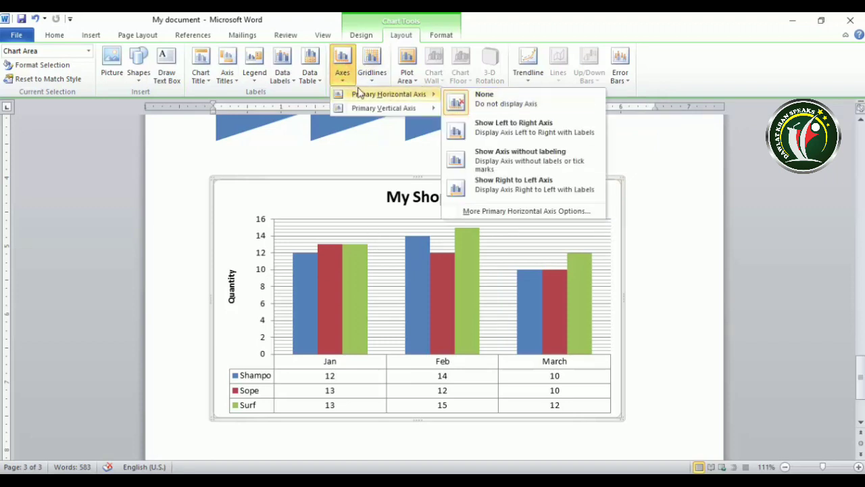
{"action": "left_click", "coordinate": [373, 67]}
{"action": "mouse_move", "coordinate": [398, 94]}
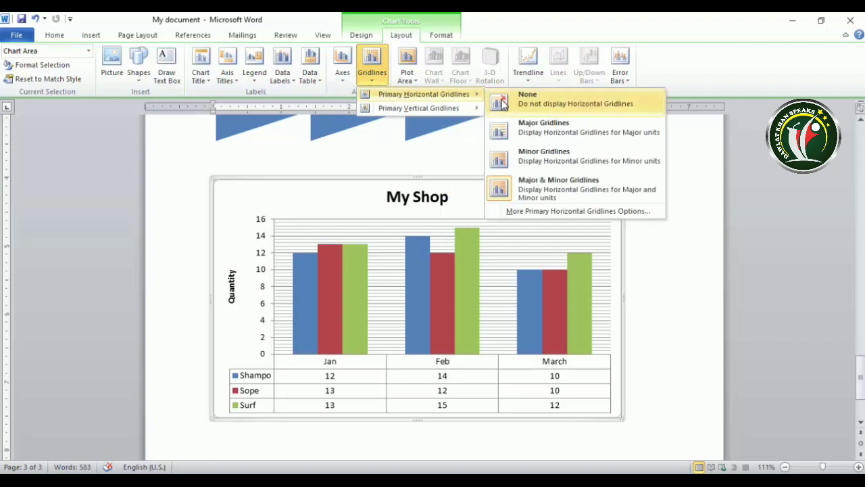
{"action": "left_click", "coordinate": [511, 107]}
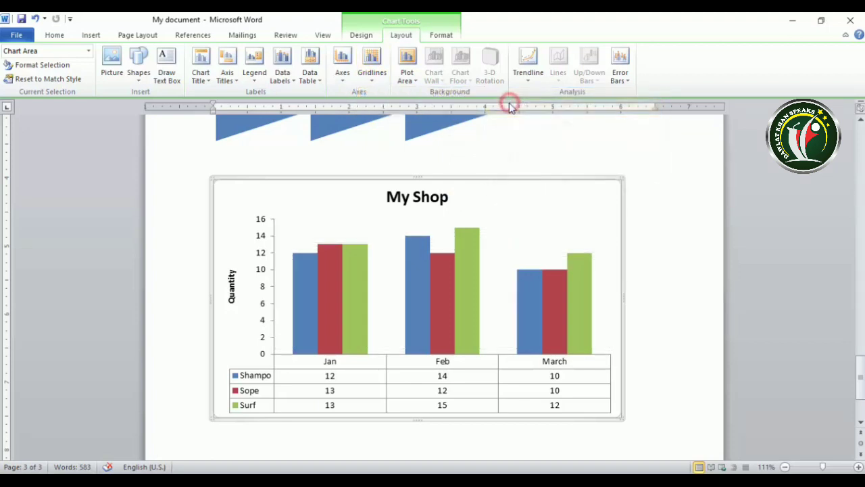
{"action": "left_click", "coordinate": [377, 78]}
{"action": "mouse_move", "coordinate": [393, 94]}
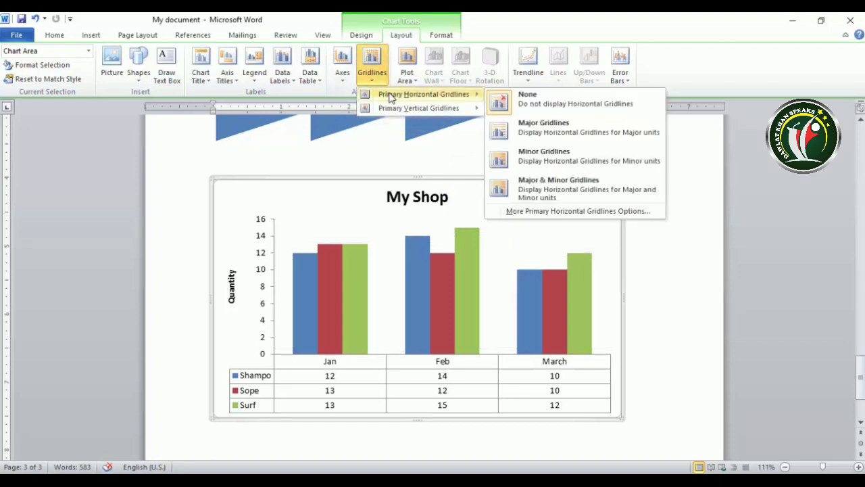
{"action": "left_click", "coordinate": [544, 129]}
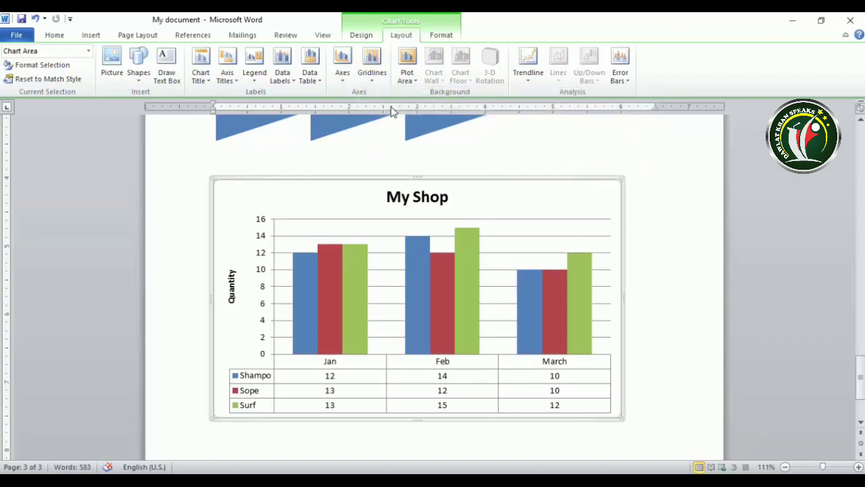
{"action": "left_click", "coordinate": [371, 73]}
{"action": "mouse_move", "coordinate": [396, 110]}
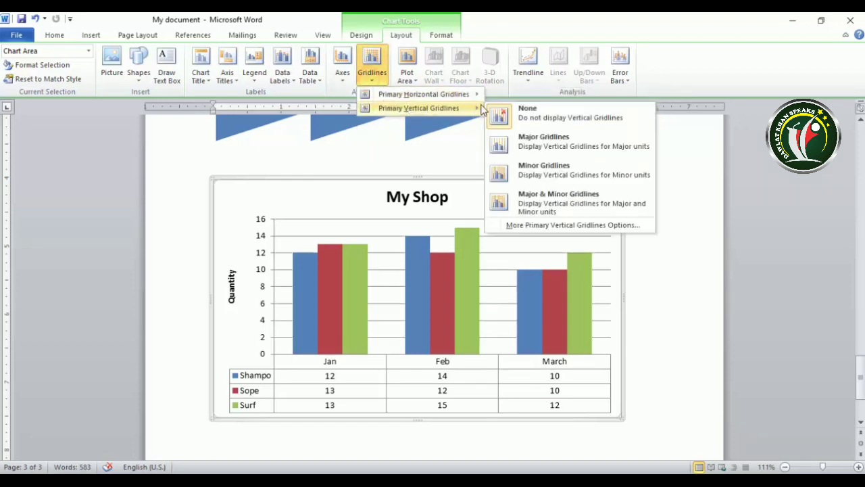
{"action": "left_click", "coordinate": [500, 142]}
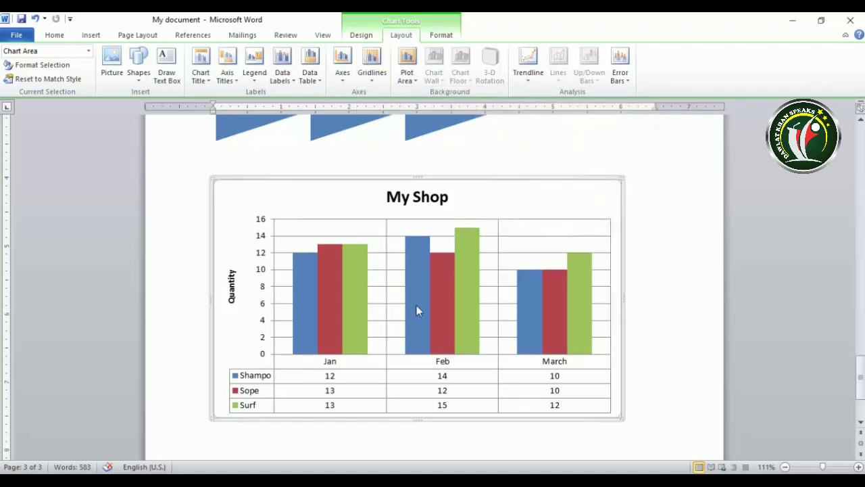
{"action": "left_click", "coordinate": [371, 68]}
{"action": "mouse_move", "coordinate": [392, 108]}
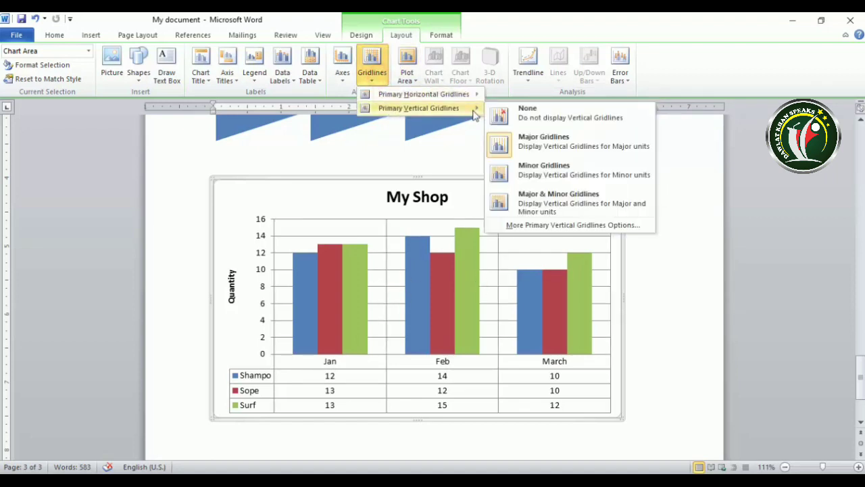
{"action": "left_click", "coordinate": [513, 179]}
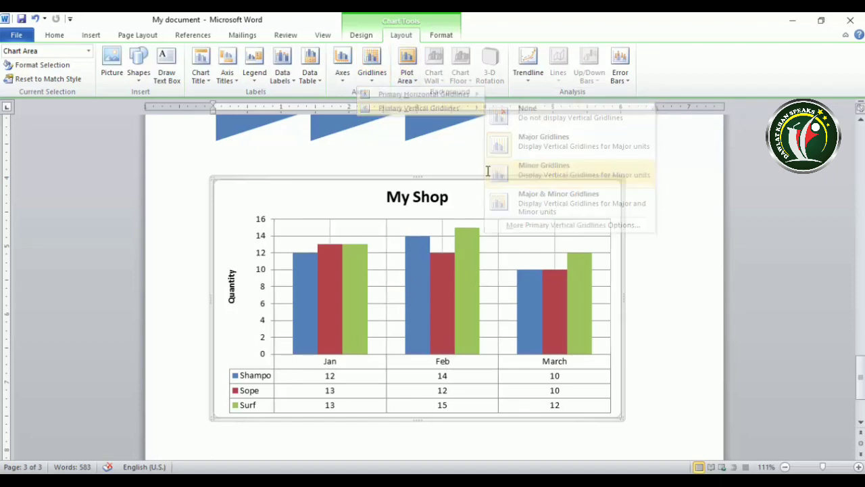
{"action": "left_click", "coordinate": [373, 79]}
{"action": "mouse_move", "coordinate": [412, 109]}
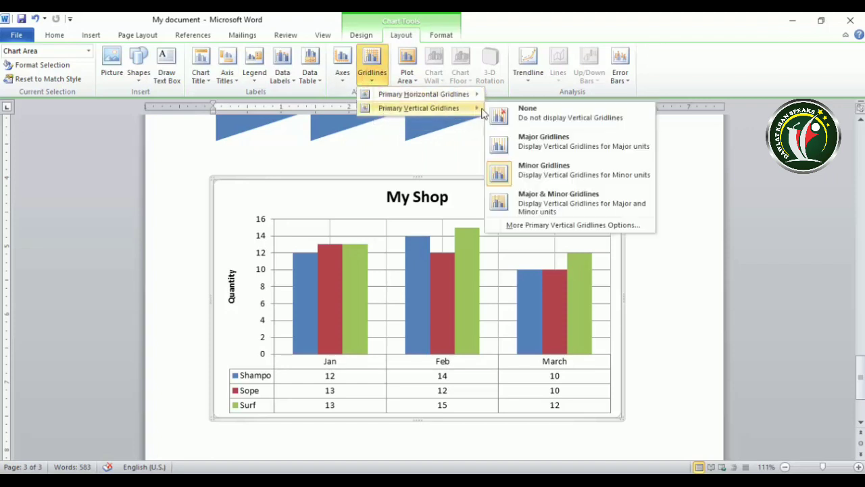
{"action": "left_click", "coordinate": [524, 200]}
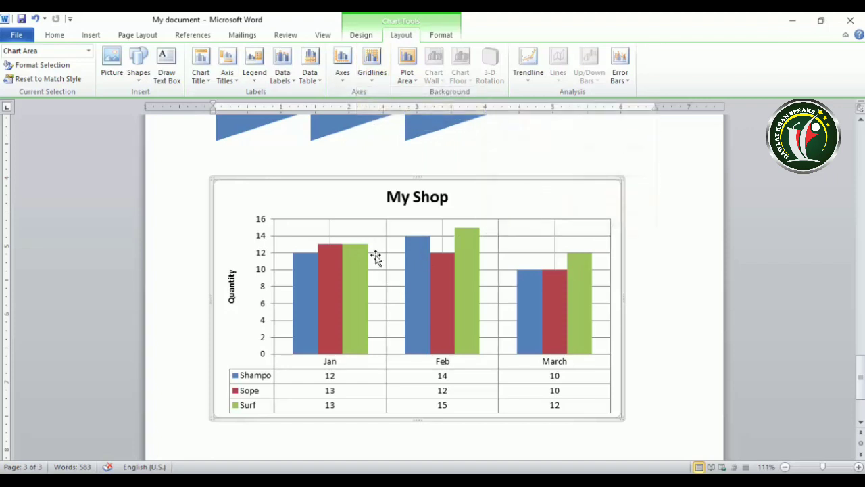
{"action": "left_click", "coordinate": [373, 76]}
{"action": "mouse_move", "coordinate": [382, 116]}
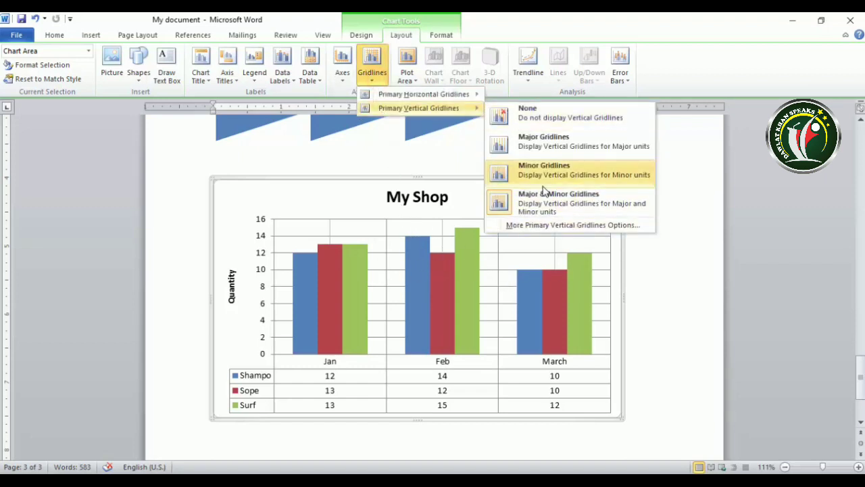
{"action": "left_click", "coordinate": [527, 144]}
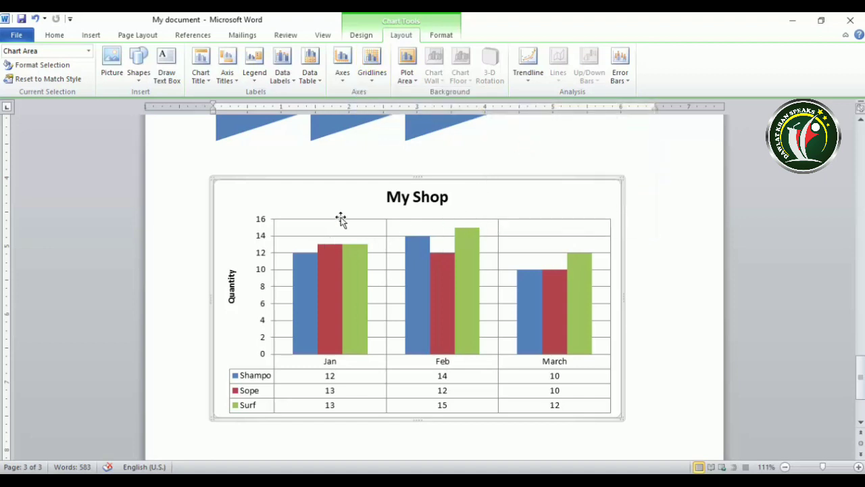
{"action": "left_click", "coordinate": [372, 74]}
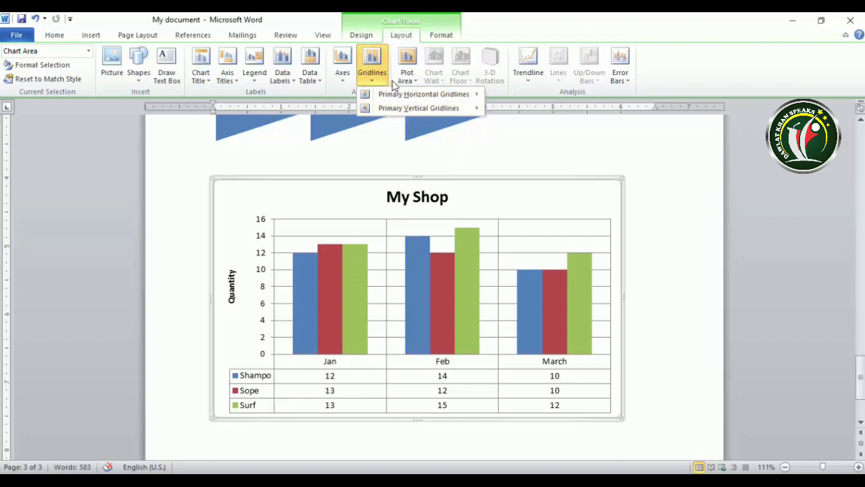
{"action": "left_click", "coordinate": [403, 79]}
{"action": "left_click", "coordinate": [356, 235]}
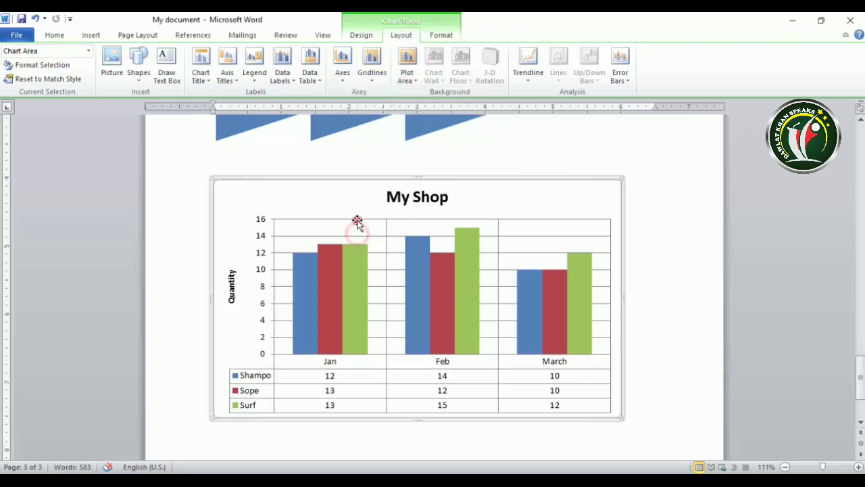
{"action": "left_click", "coordinate": [357, 220]}
{"action": "left_click", "coordinate": [371, 67]}
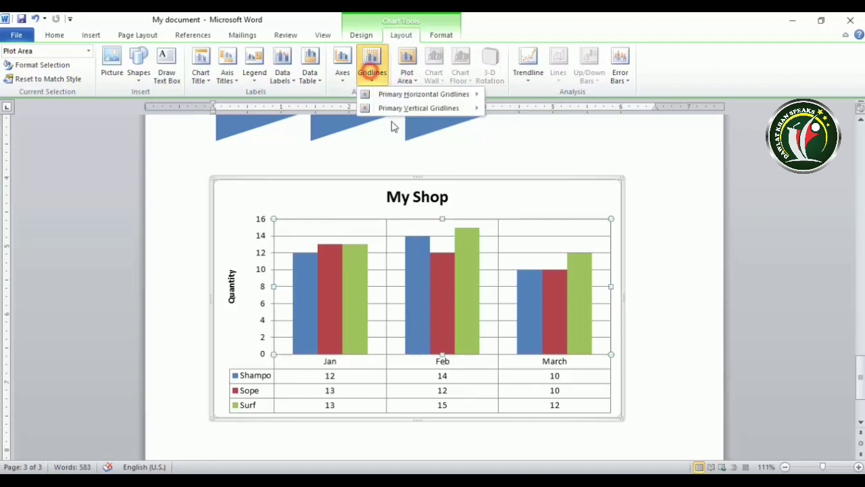
{"action": "mouse_move", "coordinate": [394, 111]}
{"action": "left_click", "coordinate": [514, 115]}
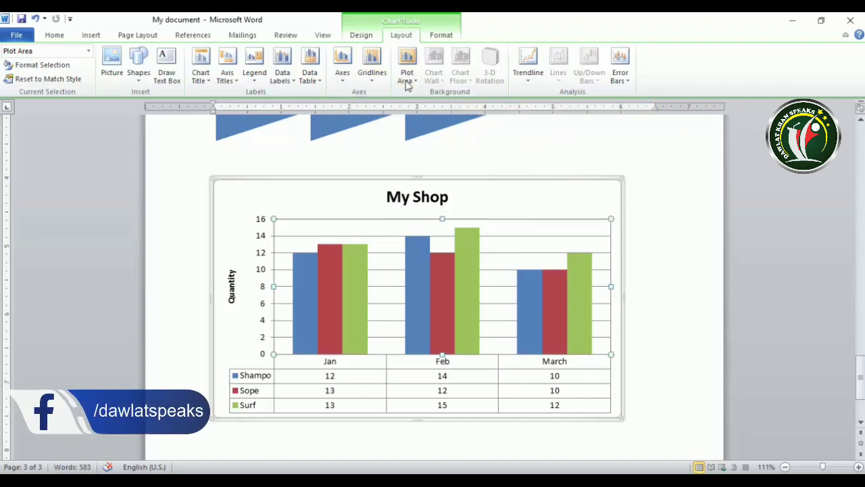
{"action": "left_click", "coordinate": [406, 64]}
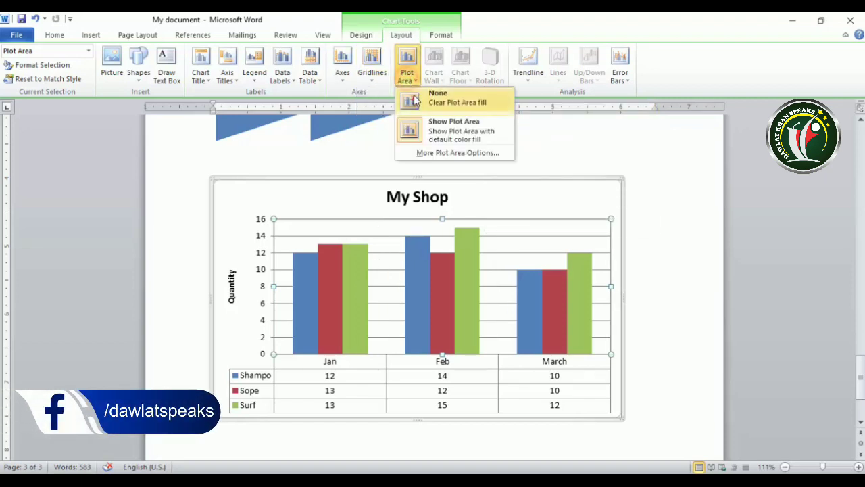
{"action": "left_click", "coordinate": [441, 98]}
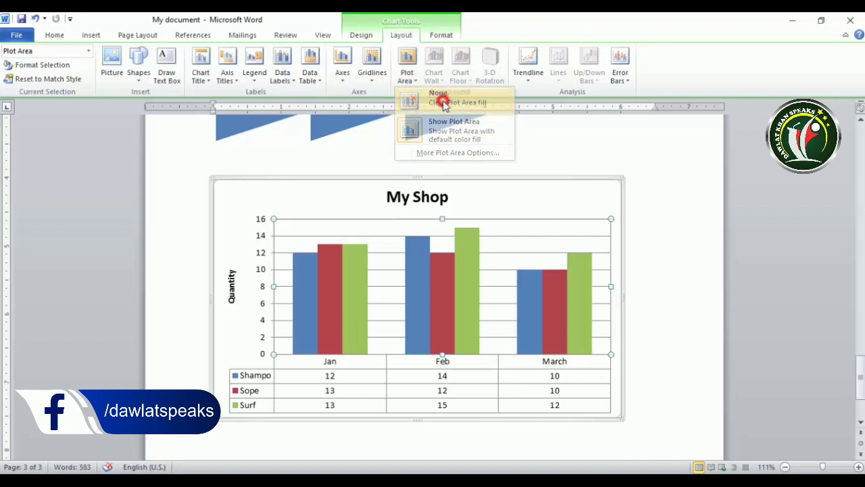
{"action": "left_click", "coordinate": [337, 192]}
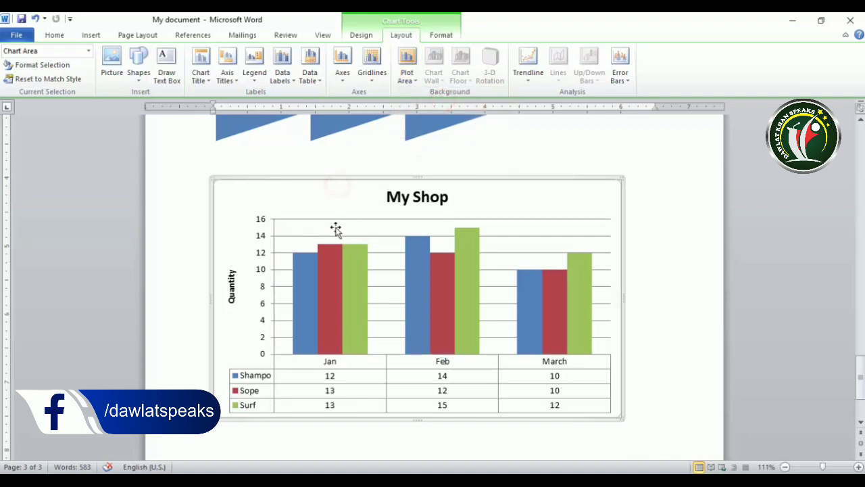
{"action": "left_click", "coordinate": [368, 229]}
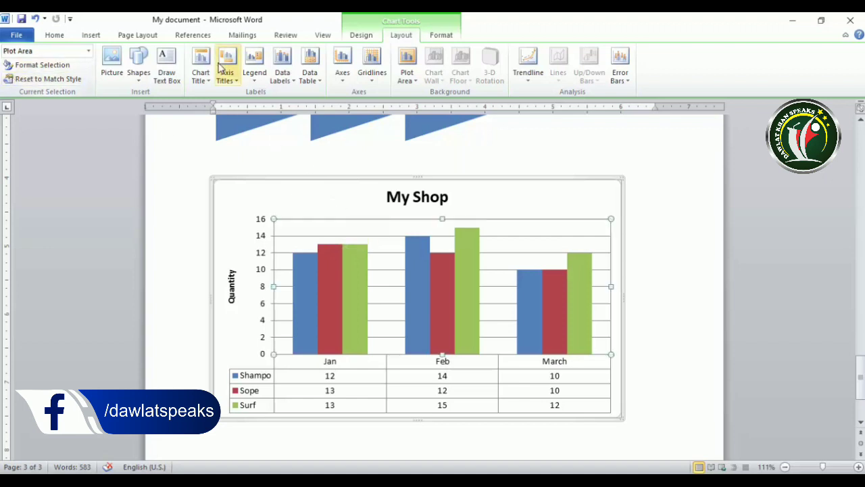
{"action": "left_click", "coordinate": [48, 70]}
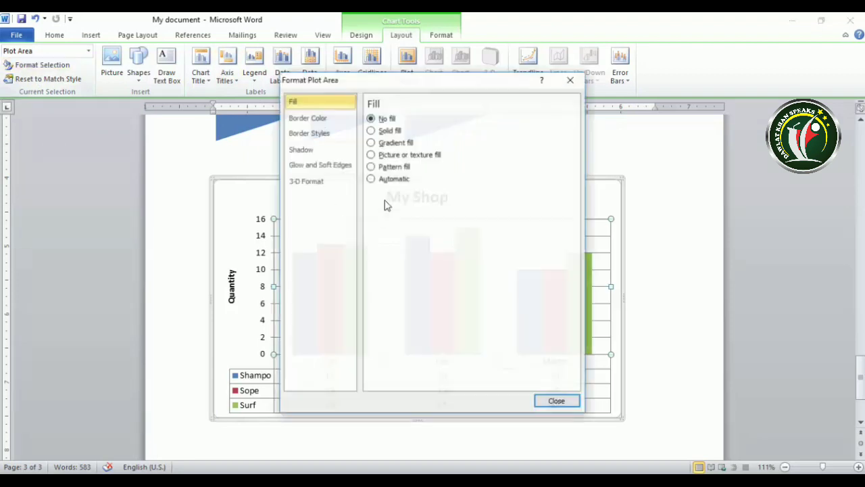
{"action": "left_click", "coordinate": [374, 131]}
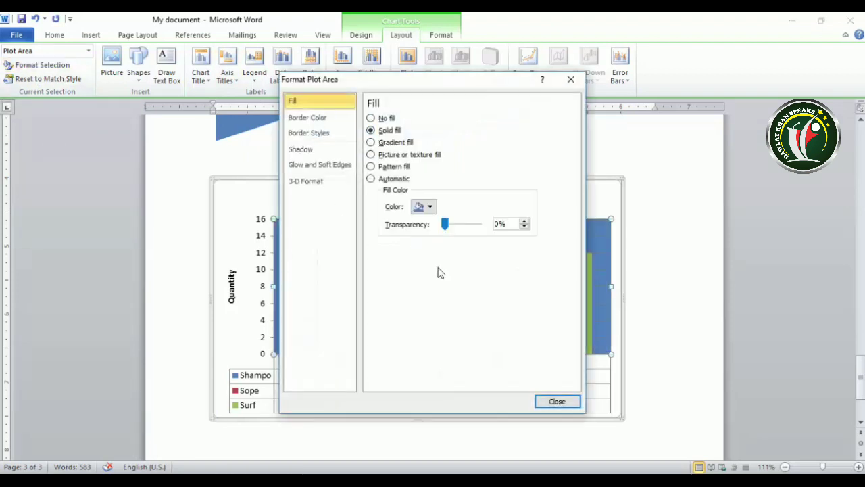
{"action": "left_click", "coordinate": [555, 402]}
{"action": "left_click", "coordinate": [407, 74]}
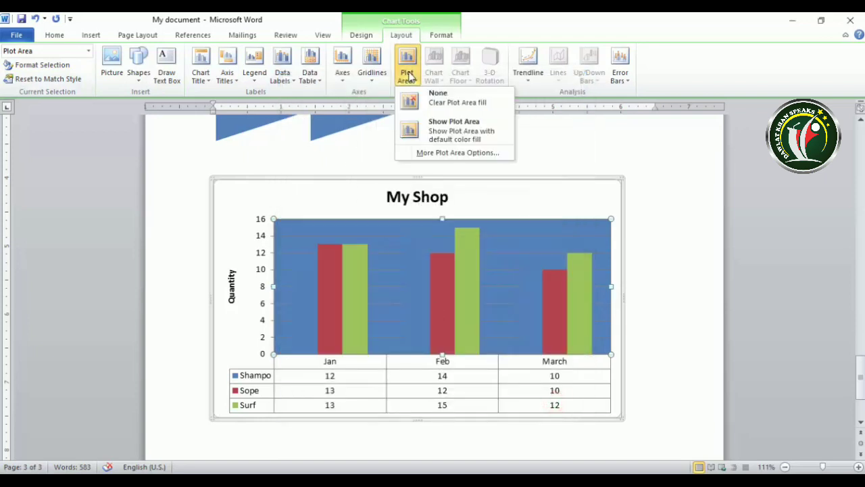
{"action": "left_click", "coordinate": [413, 98]}
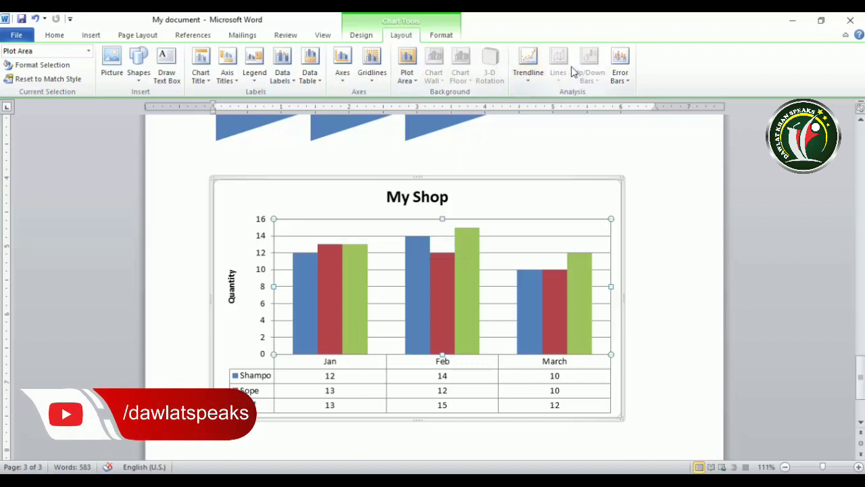
Step: Add linear and exponential trendlines for the Shampo series, then delete them
{"action": "left_click", "coordinate": [528, 80]}
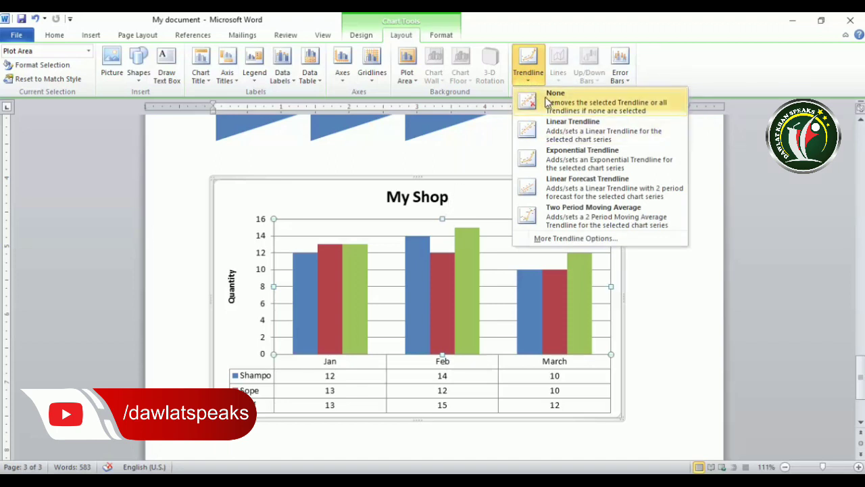
{"action": "left_click", "coordinate": [586, 130]}
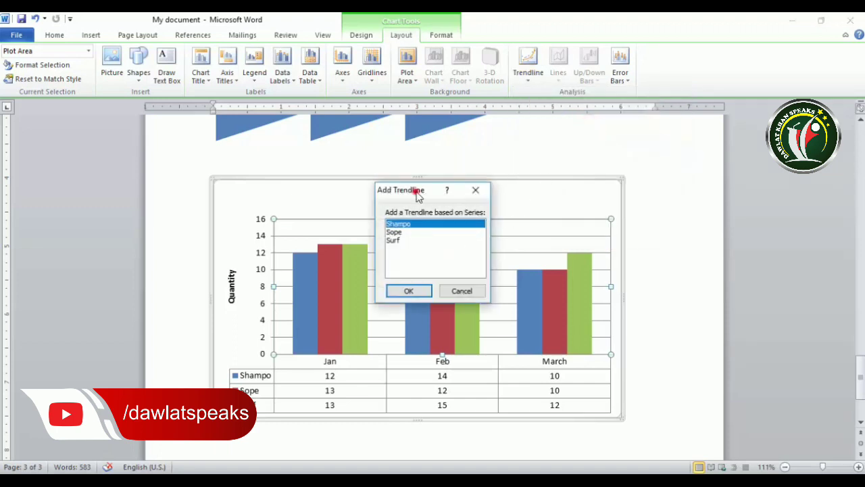
{"action": "left_click_drag", "start_coordinate": [416, 193], "coordinate": [544, 168]}
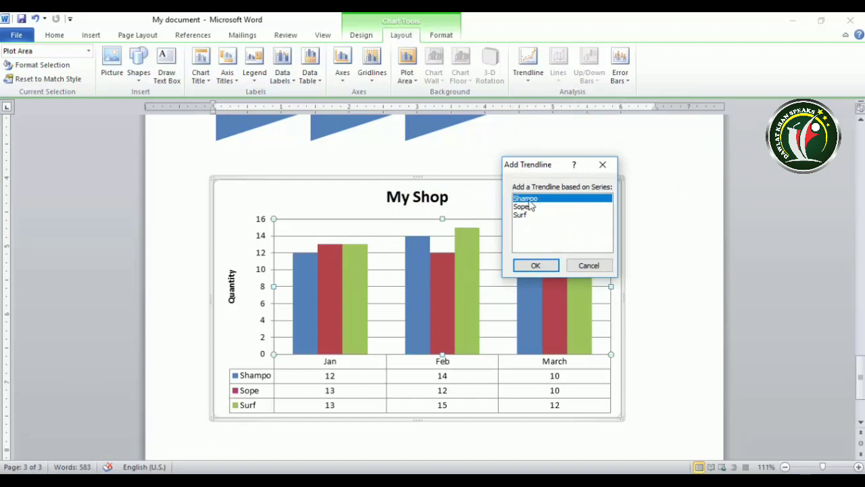
{"action": "left_click", "coordinate": [536, 265]}
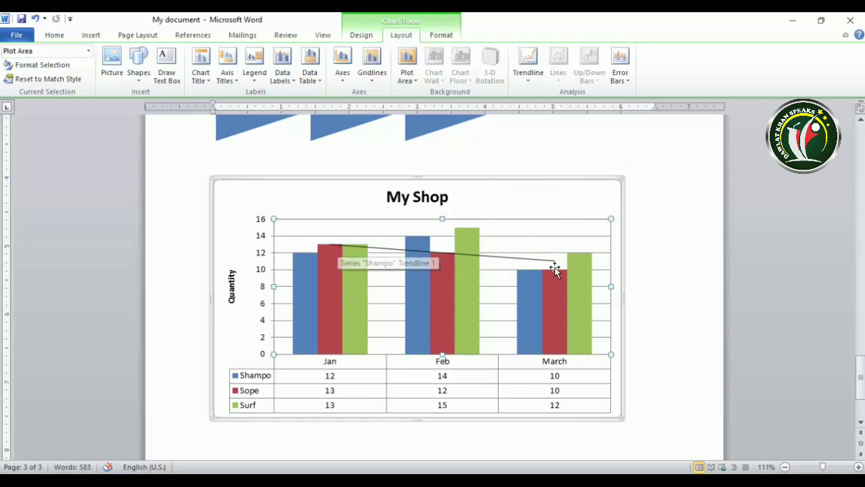
{"action": "left_click", "coordinate": [531, 76]}
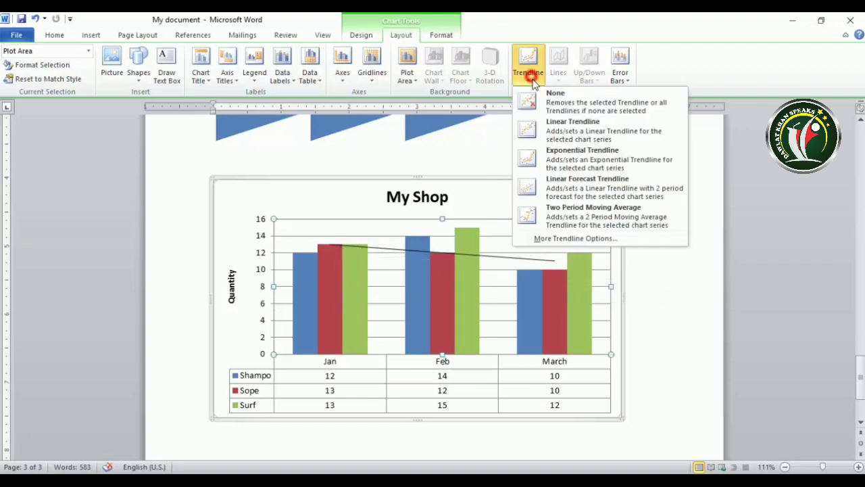
{"action": "left_click", "coordinate": [581, 162]}
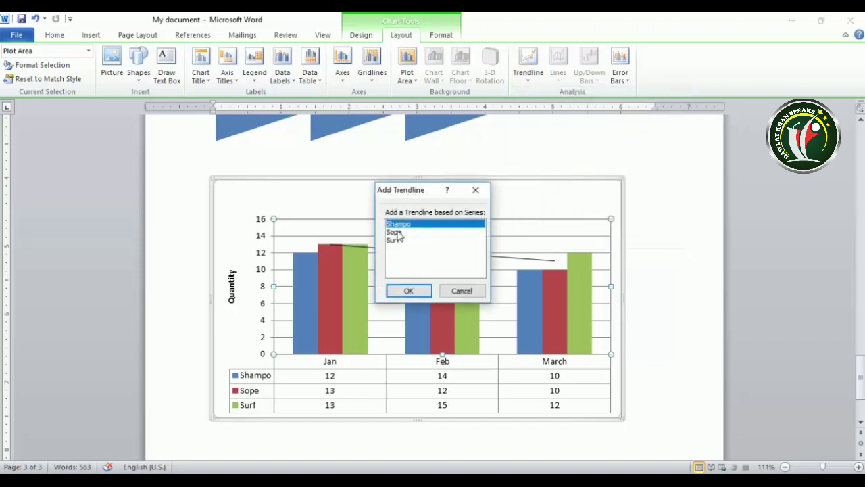
{"action": "left_click", "coordinate": [408, 291]}
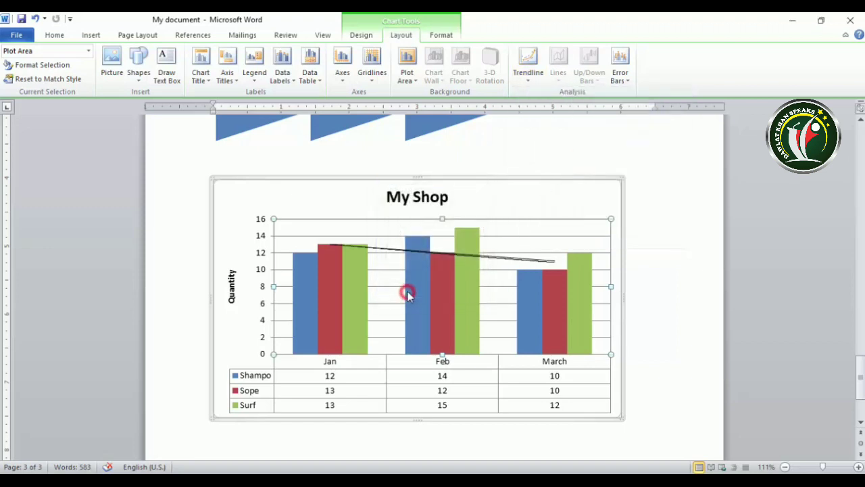
{"action": "left_click", "coordinate": [464, 255]}
{"action": "key", "text": "Delete"}
Step: Add a Linear Forecast trendline for Sope/Surf, undo it, and set Trendline to None
{"action": "left_click", "coordinate": [528, 67]}
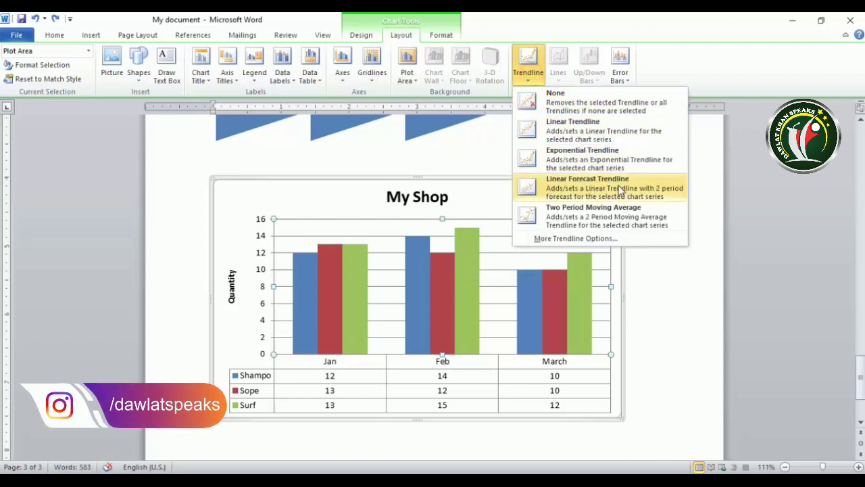
{"action": "left_click", "coordinate": [575, 192]}
{"action": "left_click", "coordinate": [397, 232]}
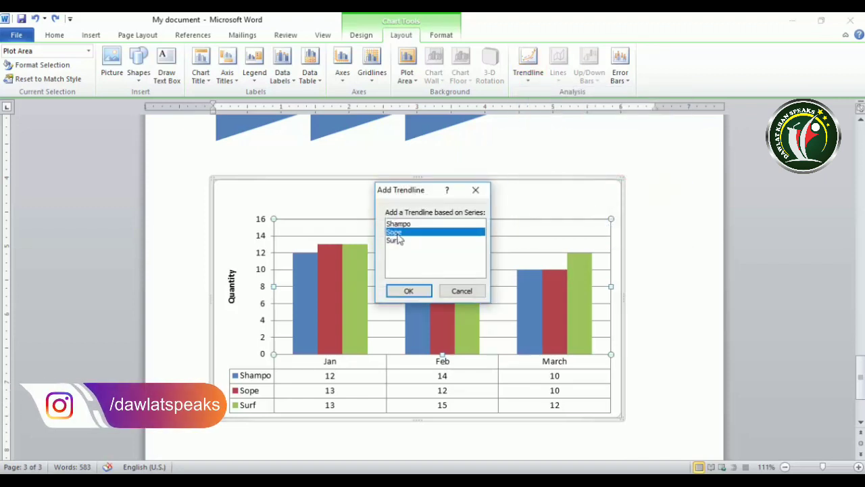
{"action": "left_click", "coordinate": [395, 240]}
{"action": "left_click", "coordinate": [408, 290]}
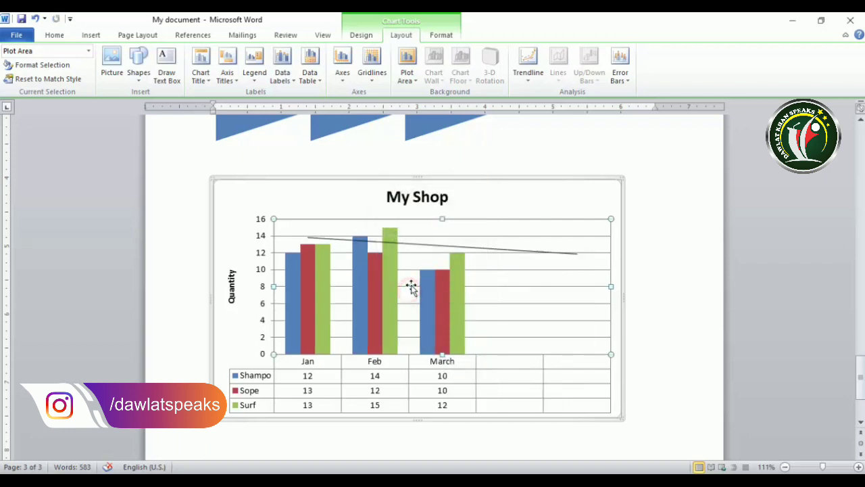
{"action": "key", "text": "ctrl+z"}
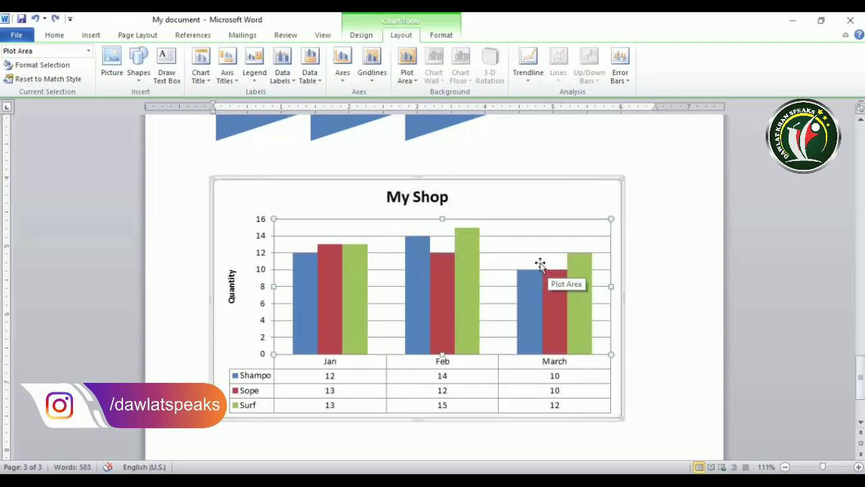
{"action": "left_click", "coordinate": [527, 79]}
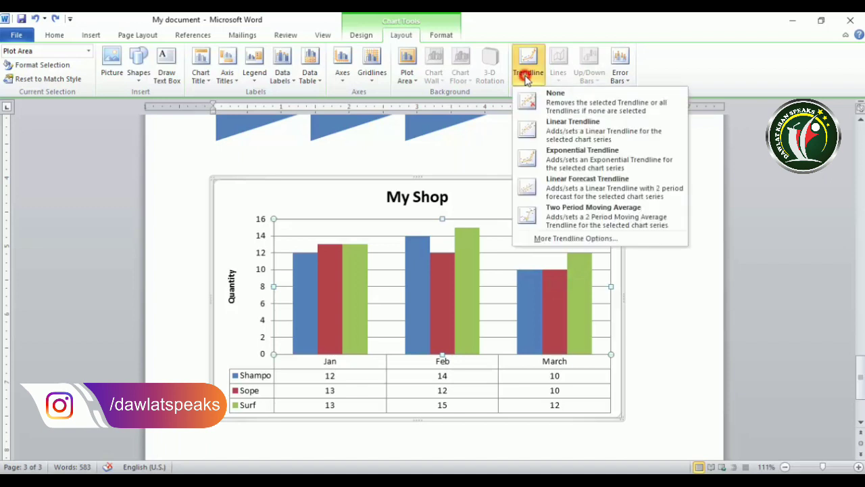
{"action": "left_click", "coordinate": [549, 96]}
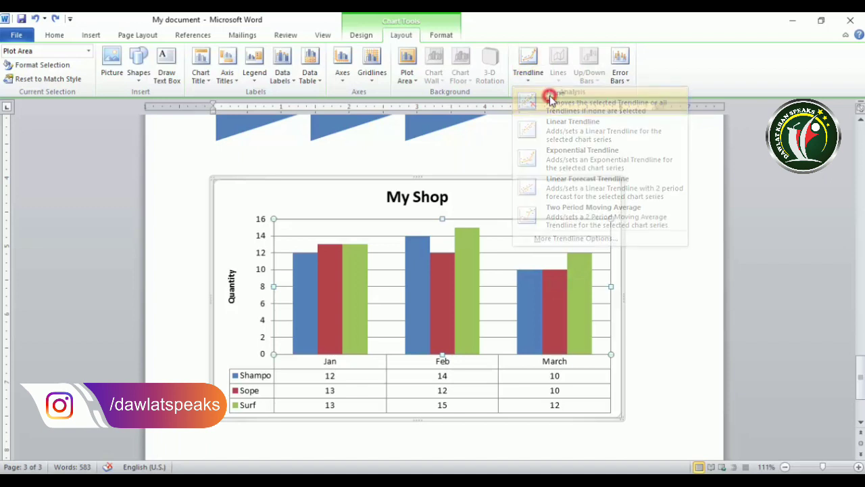
{"action": "left_click", "coordinate": [621, 71]}
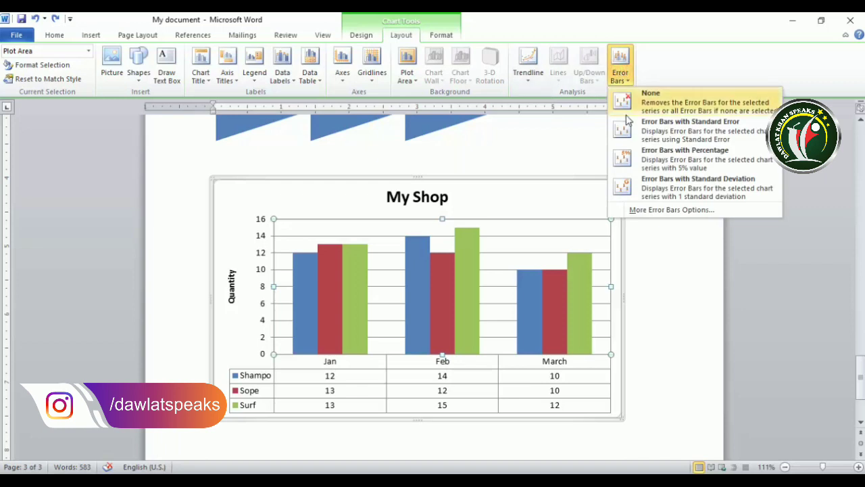
{"action": "left_click", "coordinate": [724, 130]}
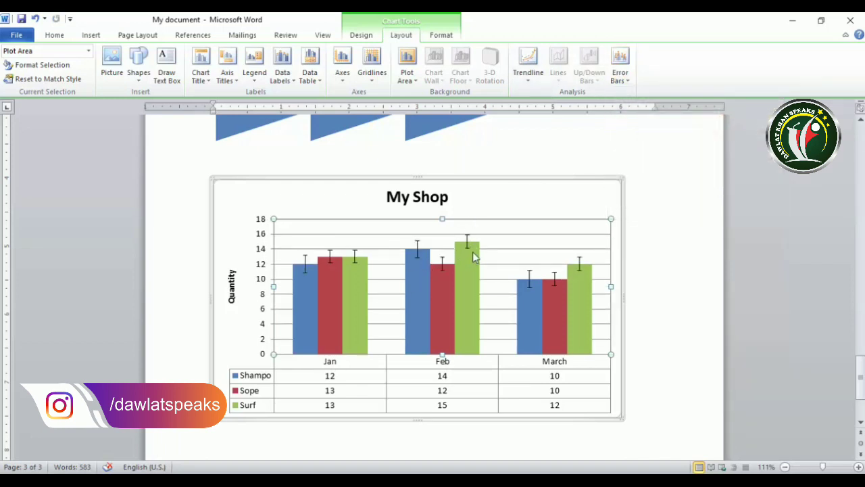
{"action": "left_click", "coordinate": [620, 67]}
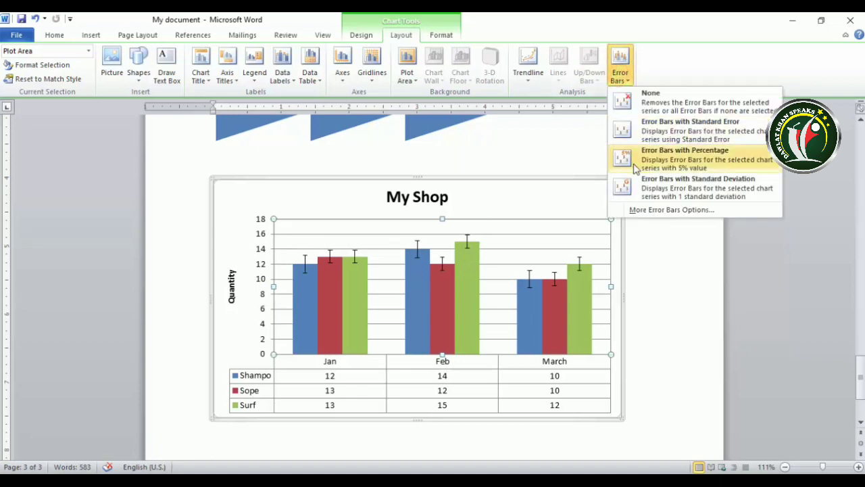
{"action": "left_click", "coordinate": [647, 186]}
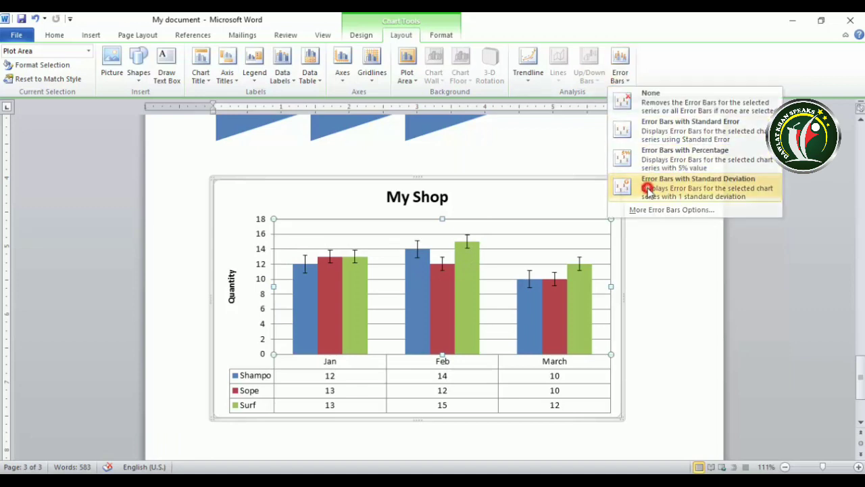
{"action": "left_click", "coordinate": [623, 82]}
{"action": "left_click", "coordinate": [647, 154]}
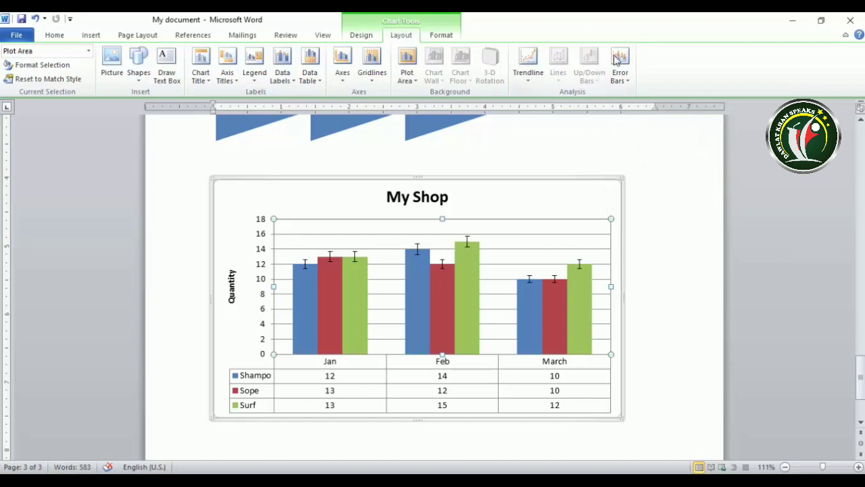
{"action": "left_click", "coordinate": [617, 61]}
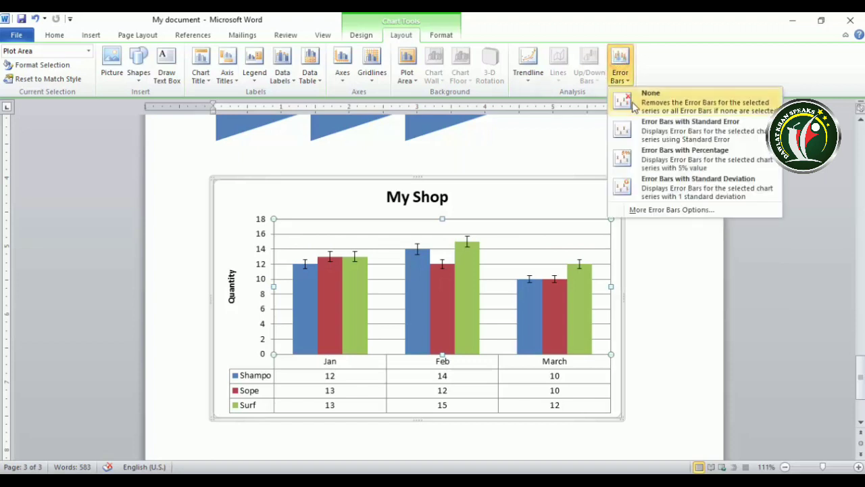
{"action": "left_click", "coordinate": [642, 95]}
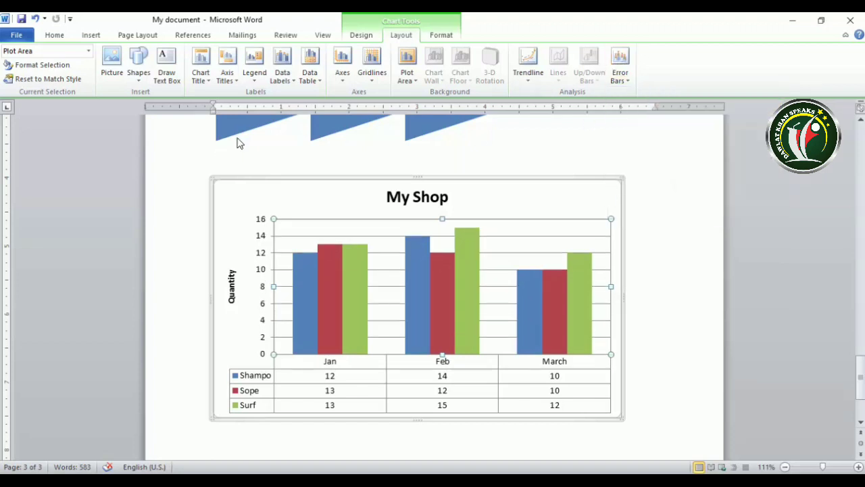
Step: Show the Chart Tools Format styling options, after a brief look at Layout
{"action": "left_click", "coordinate": [440, 35]}
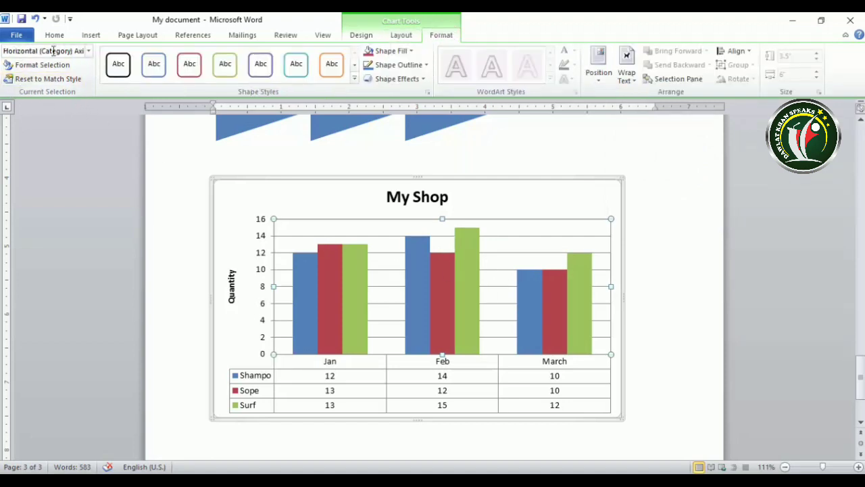
{"action": "left_click", "coordinate": [400, 35]}
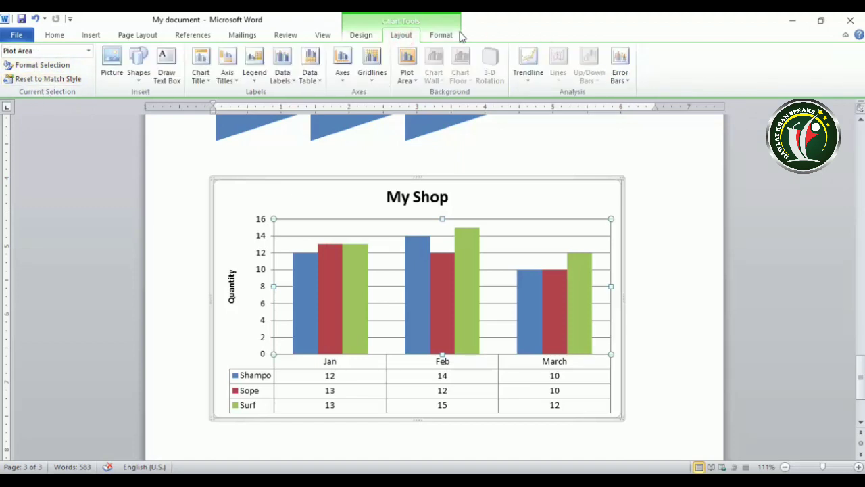
{"action": "left_click", "coordinate": [449, 35]}
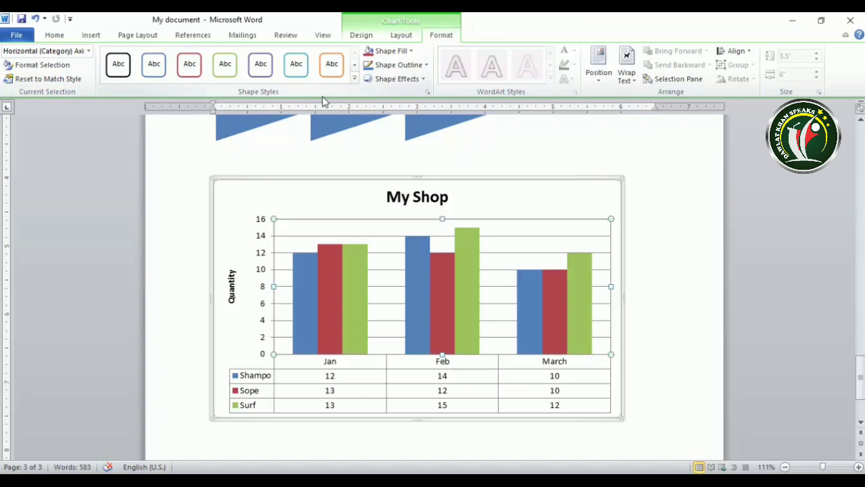
Step: Select the chart's plot area and expand the full Shape Styles gallery
{"action": "left_click", "coordinate": [94, 35]}
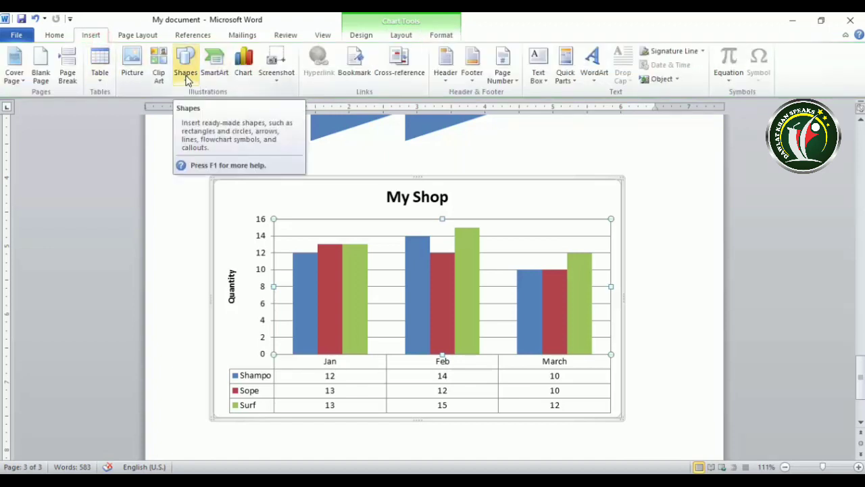
{"action": "left_click", "coordinate": [442, 34]}
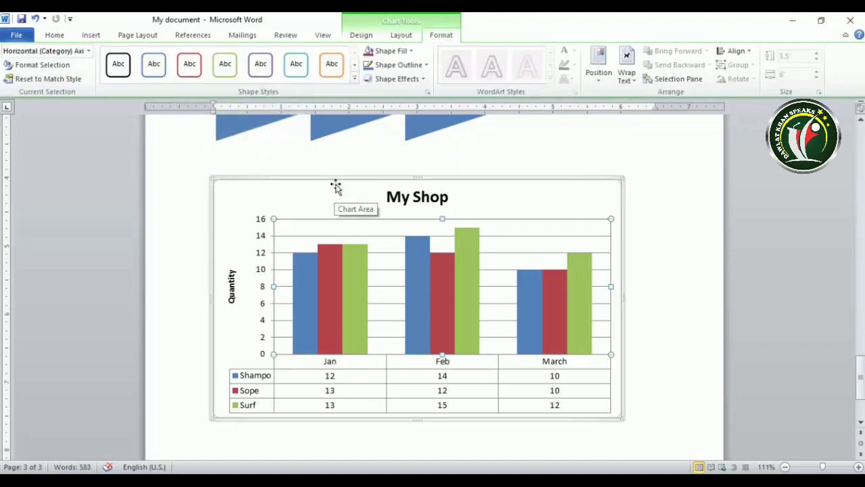
{"action": "left_click", "coordinate": [377, 223]}
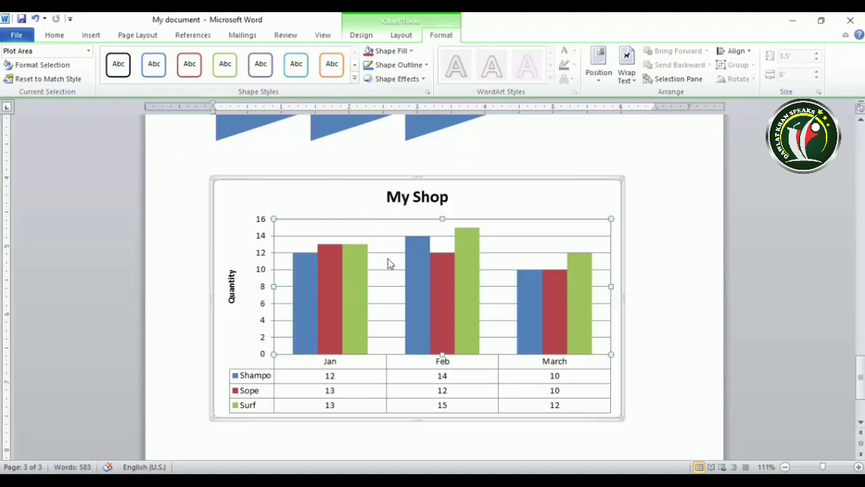
{"action": "left_click", "coordinate": [354, 79]}
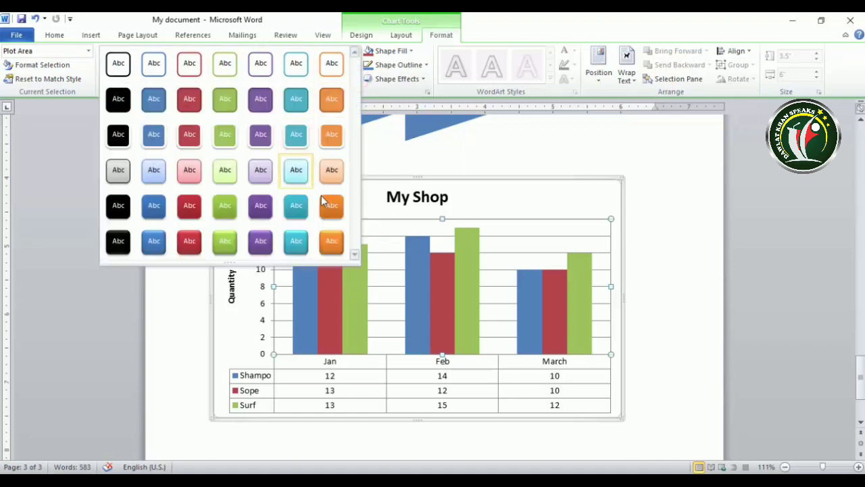
Step: Apply a shape style to the plot area, fill it red and set its outline colour
{"action": "left_click", "coordinate": [330, 234]}
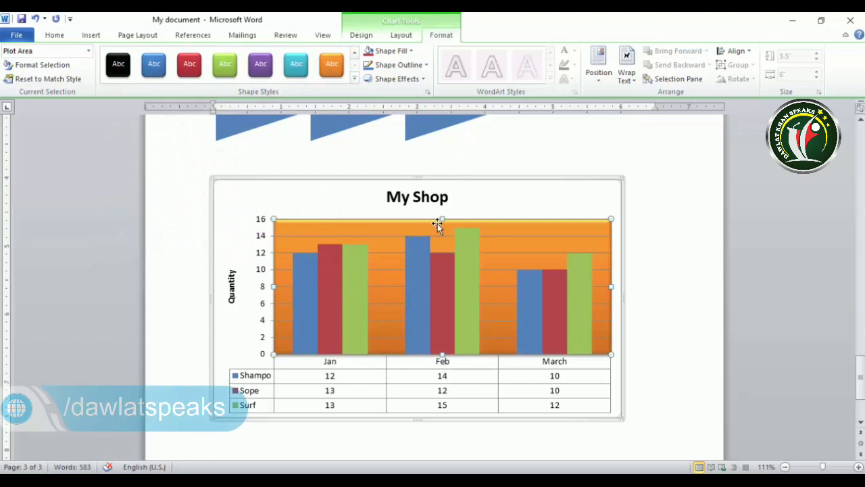
{"action": "left_click", "coordinate": [383, 51]}
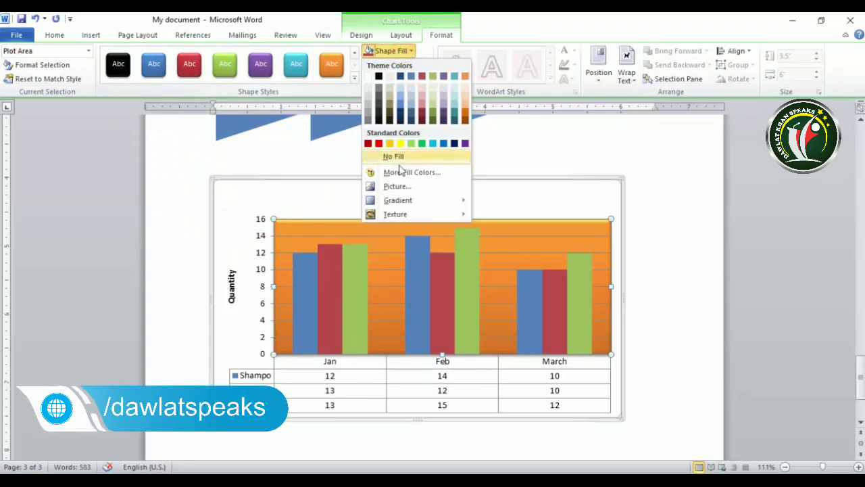
{"action": "left_click", "coordinate": [380, 143]}
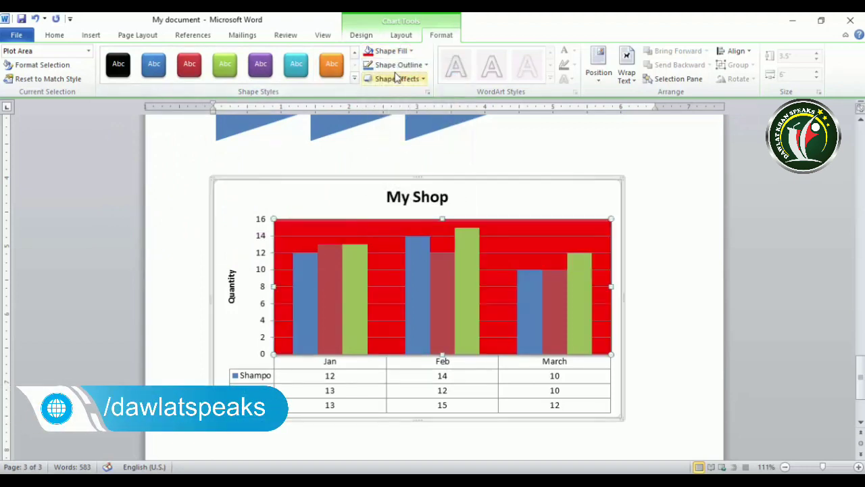
{"action": "left_click", "coordinate": [398, 65]}
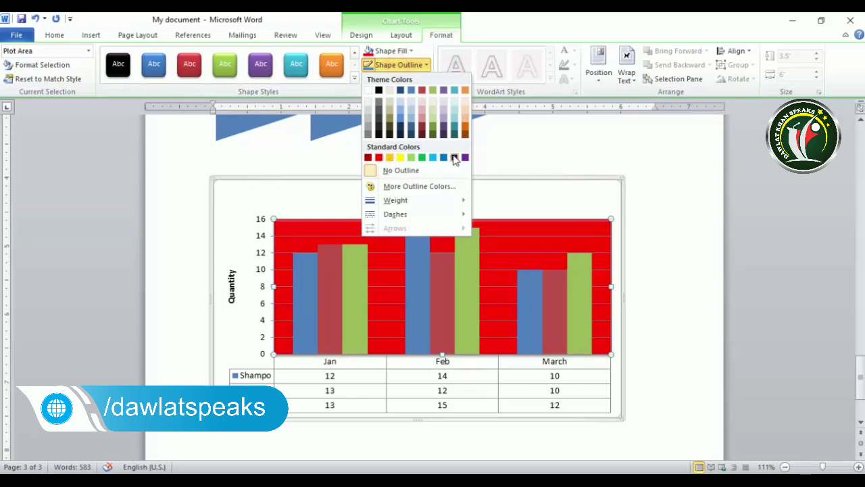
{"action": "left_click", "coordinate": [454, 157]}
Step: Add a red glow effect around the plot area
{"action": "left_click", "coordinate": [392, 81]}
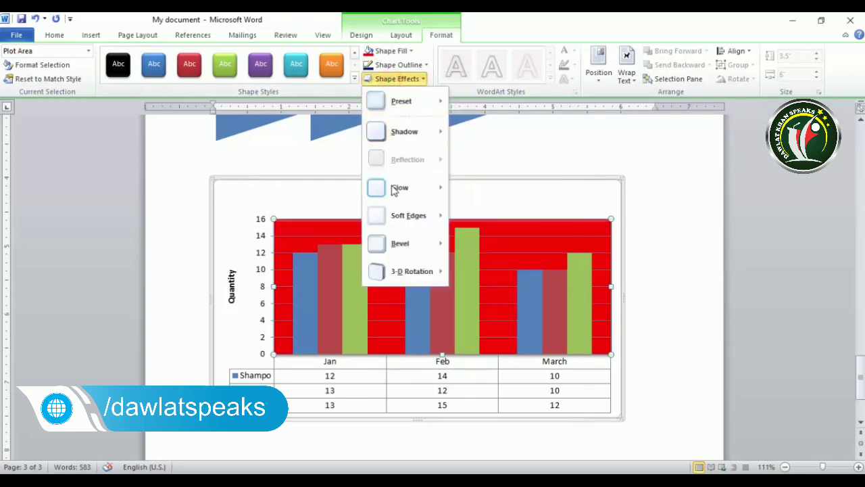
{"action": "mouse_move", "coordinate": [394, 189]}
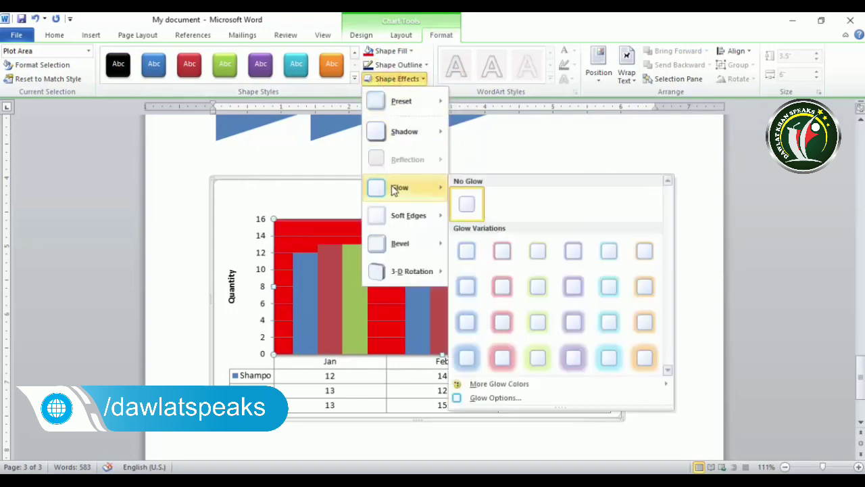
{"action": "left_click", "coordinate": [502, 321]}
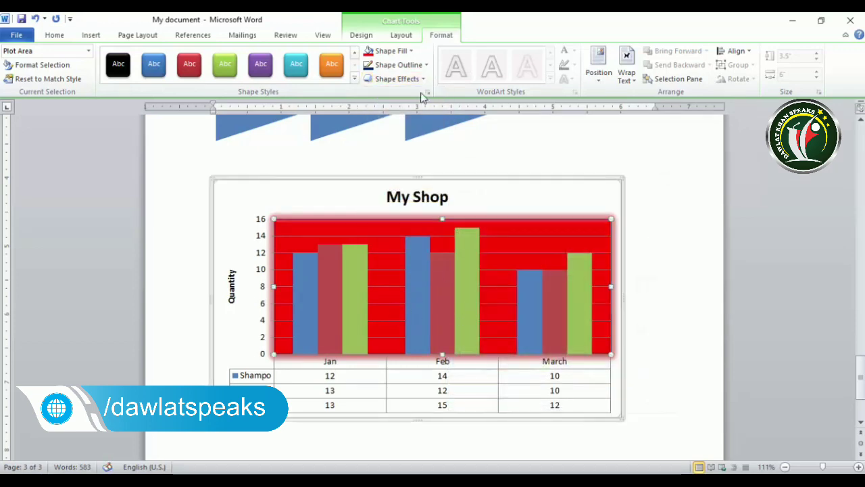
Step: Select the My Shop chart title and apply a WordArt style to it
{"action": "left_click", "coordinate": [426, 197]}
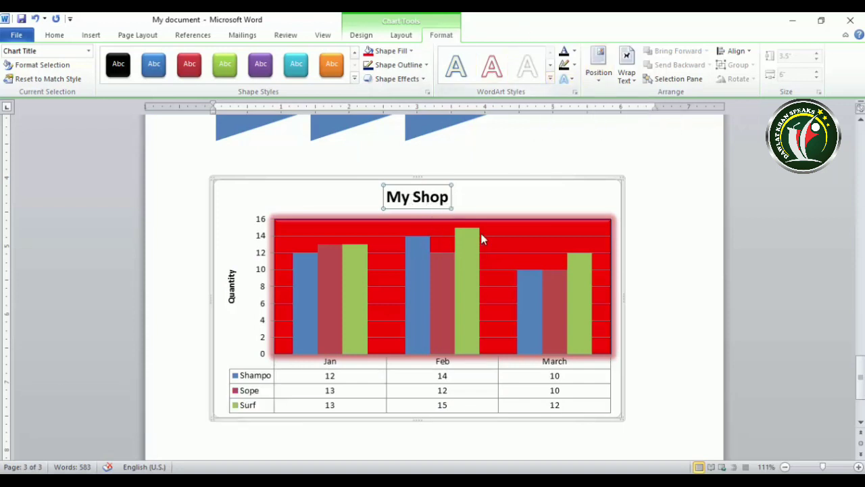
{"action": "left_click", "coordinate": [506, 235]}
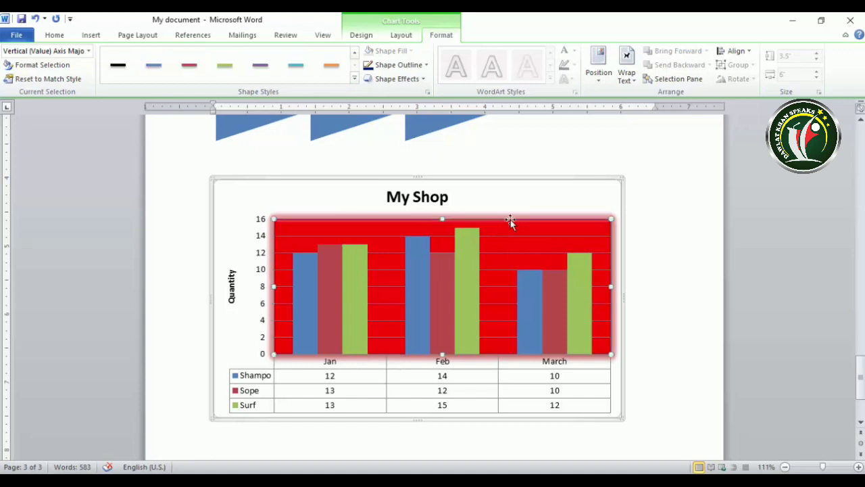
{"action": "left_click", "coordinate": [510, 222]}
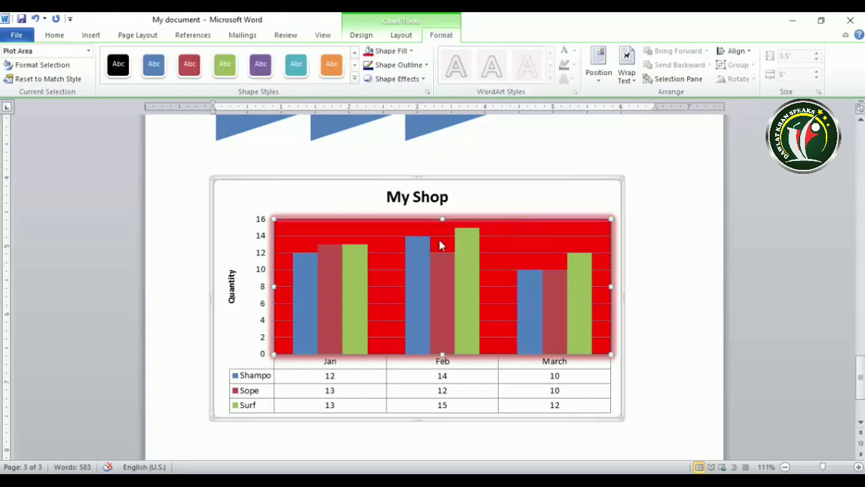
{"action": "left_click", "coordinate": [428, 196]}
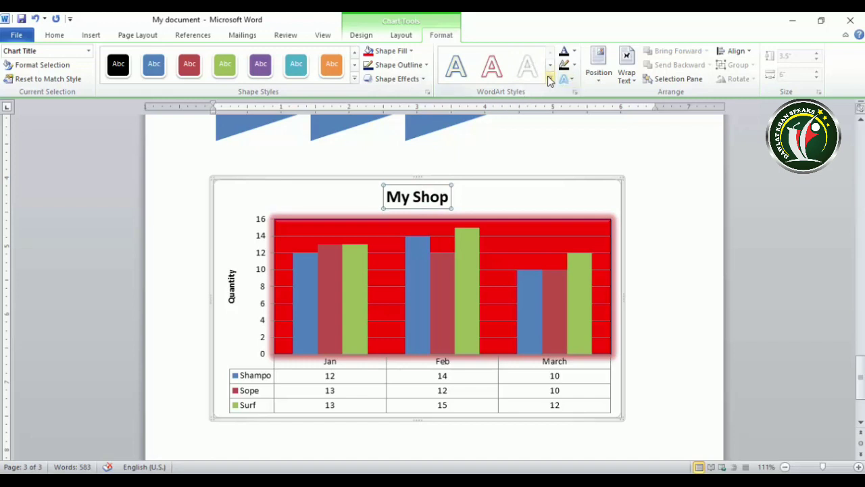
{"action": "left_click", "coordinate": [550, 78]}
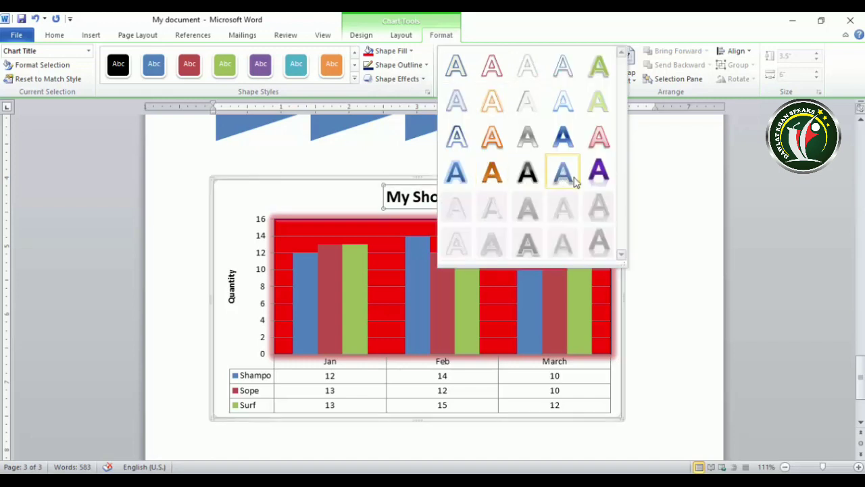
{"action": "left_click", "coordinate": [598, 175]}
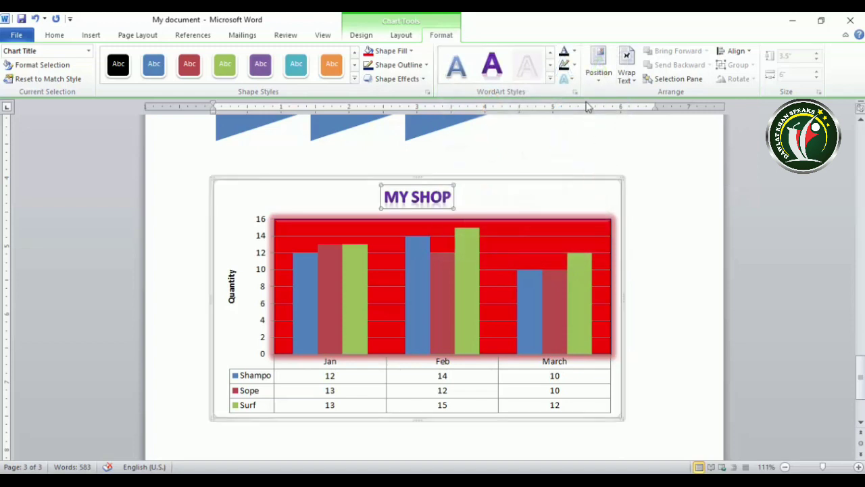
Step: Give the title red text fill, a red outline and a red glow
{"action": "left_click", "coordinate": [574, 53]}
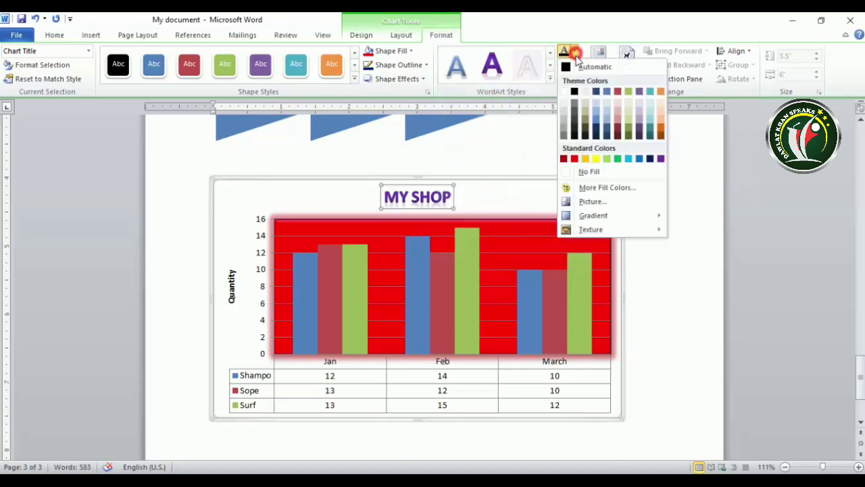
{"action": "left_click", "coordinate": [575, 159]}
{"action": "left_click", "coordinate": [573, 65]}
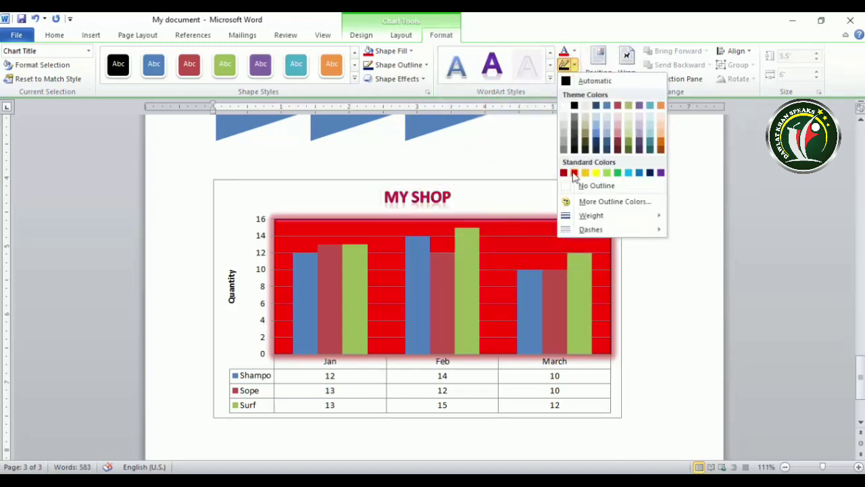
{"action": "left_click", "coordinate": [650, 172]}
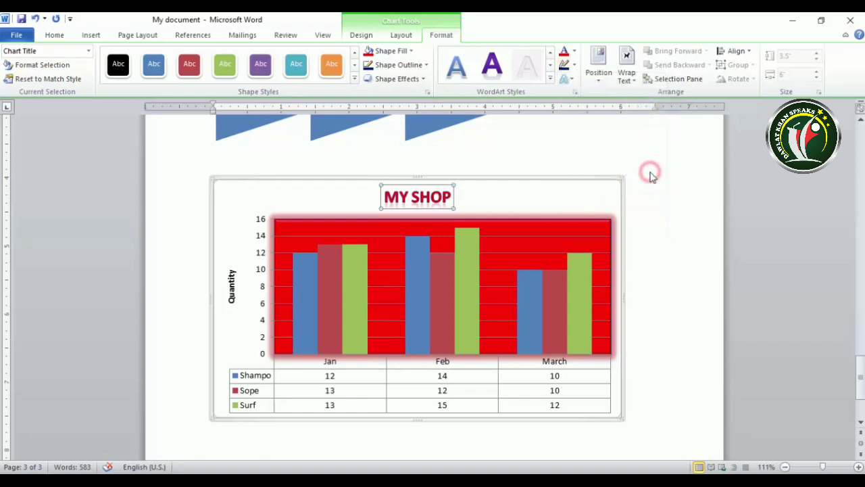
{"action": "left_click", "coordinate": [571, 79]}
{"action": "mouse_move", "coordinate": [593, 154]}
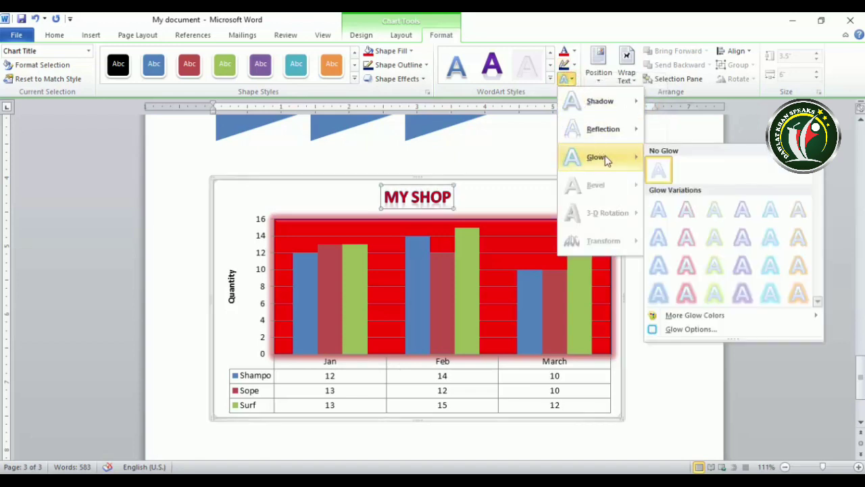
{"action": "left_click", "coordinate": [687, 266]}
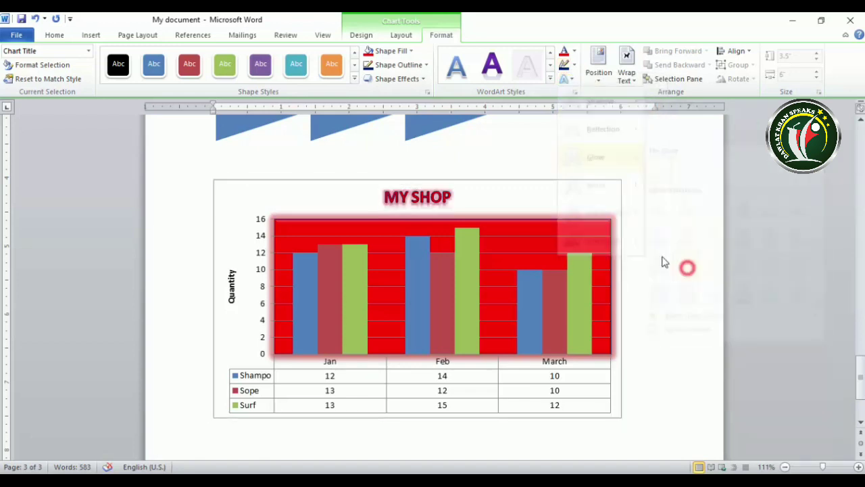
Step: Position the chart Middle Center with square wrapping, then locate it on page 3
{"action": "left_click", "coordinate": [601, 75]}
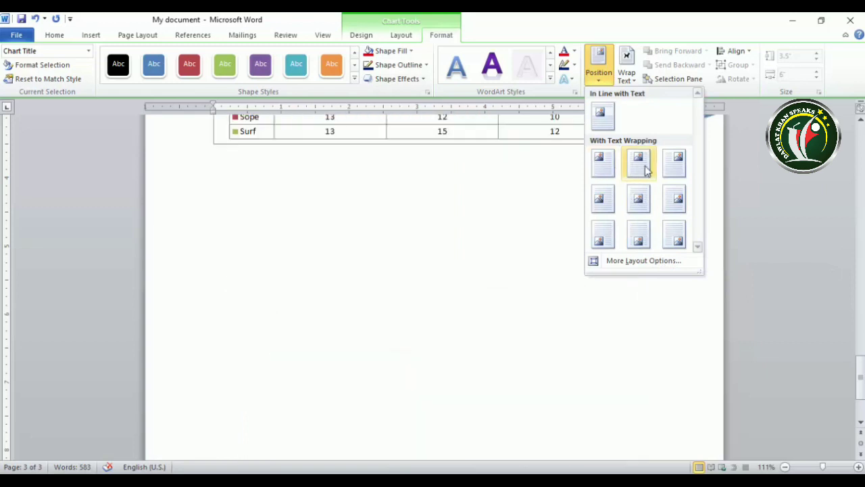
{"action": "left_click", "coordinate": [643, 203]}
{"action": "scroll", "coordinate": [498, 192], "scroll_direction": "up", "scroll_amount": 9}
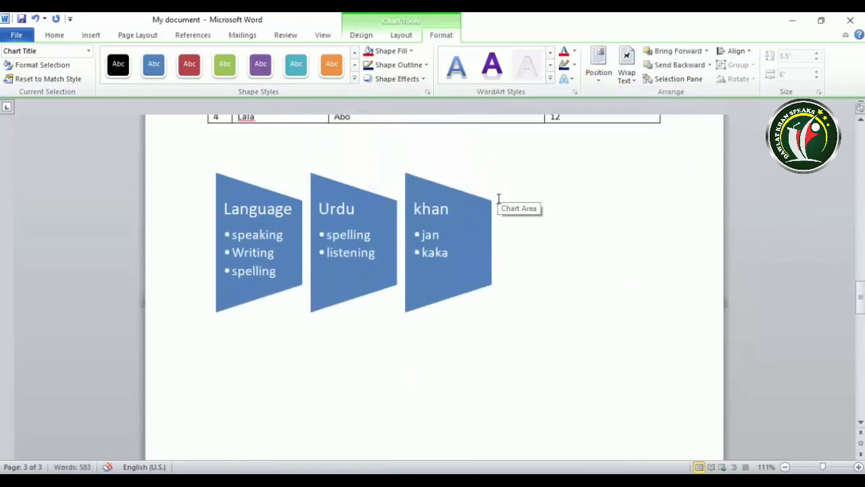
{"action": "scroll", "coordinate": [498, 202], "scroll_direction": "up", "scroll_amount": 3}
{"action": "scroll", "coordinate": [499, 203], "scroll_direction": "down", "scroll_amount": 14}
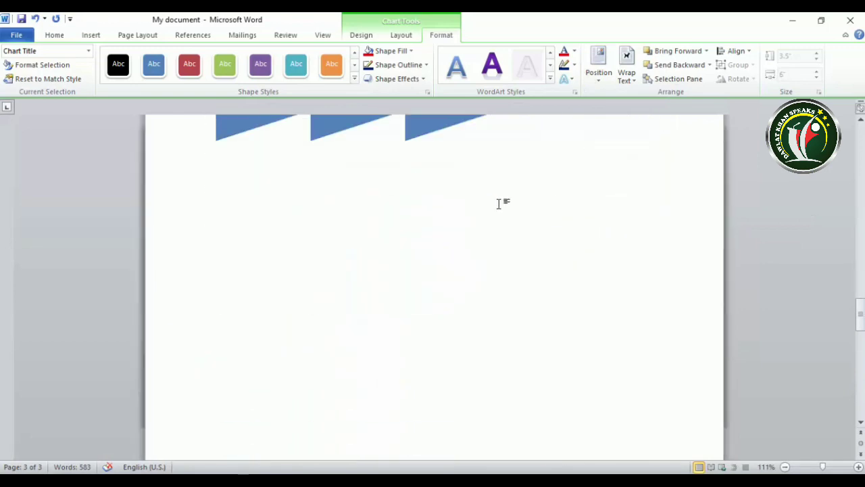
{"action": "scroll", "coordinate": [500, 204], "scroll_direction": "up", "scroll_amount": 8}
{"action": "scroll", "coordinate": [500, 205], "scroll_direction": "up", "scroll_amount": 3}
{"action": "scroll", "coordinate": [500, 204], "scroll_direction": "up", "scroll_amount": 4}
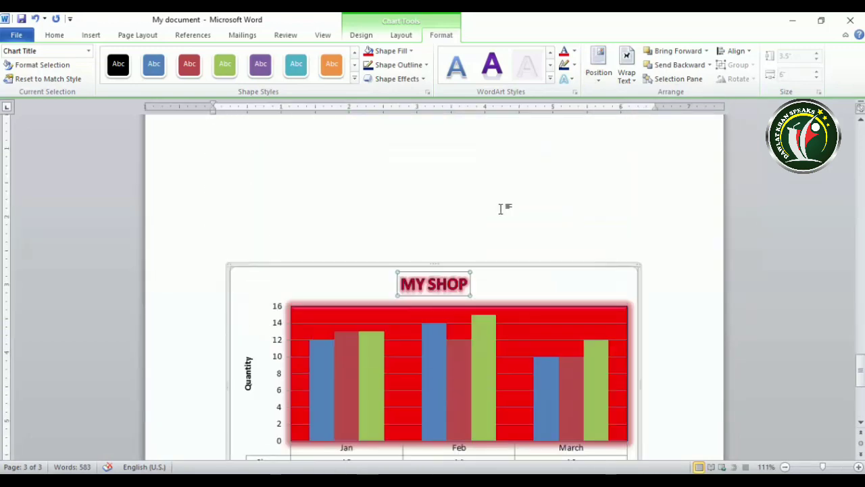
{"action": "scroll", "coordinate": [501, 209], "scroll_direction": "up", "scroll_amount": 3}
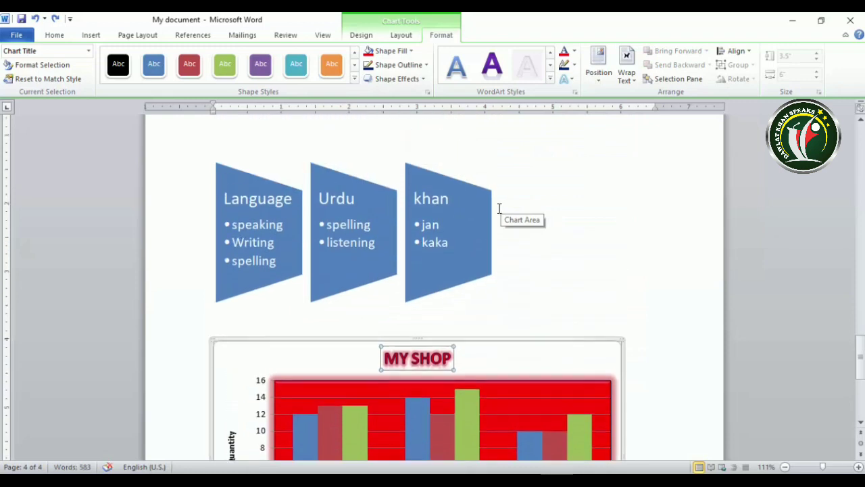
{"action": "scroll", "coordinate": [505, 207], "scroll_direction": "down", "scroll_amount": 2}
{"action": "scroll", "coordinate": [504, 208], "scroll_direction": "down", "scroll_amount": 1}
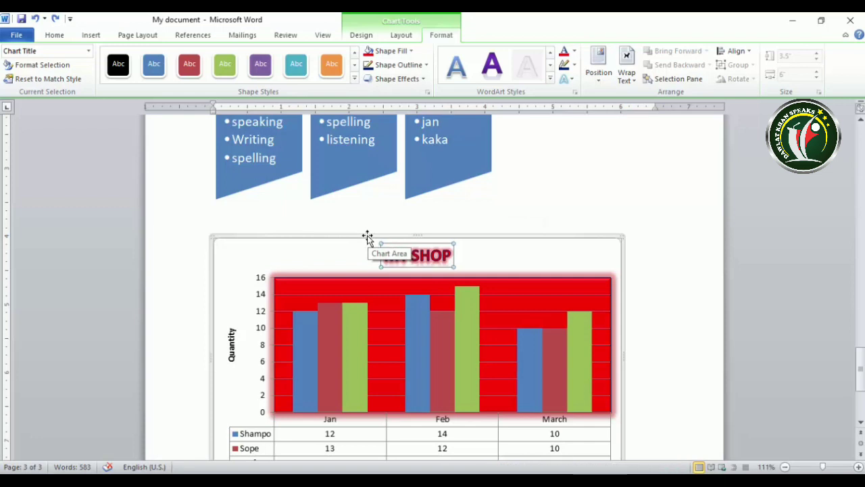
Step: Drag the chart up beneath the blue shapes and bring up the Wrap Text choices
{"action": "left_click_drag", "start_coordinate": [367, 237], "coordinate": [381, 216]}
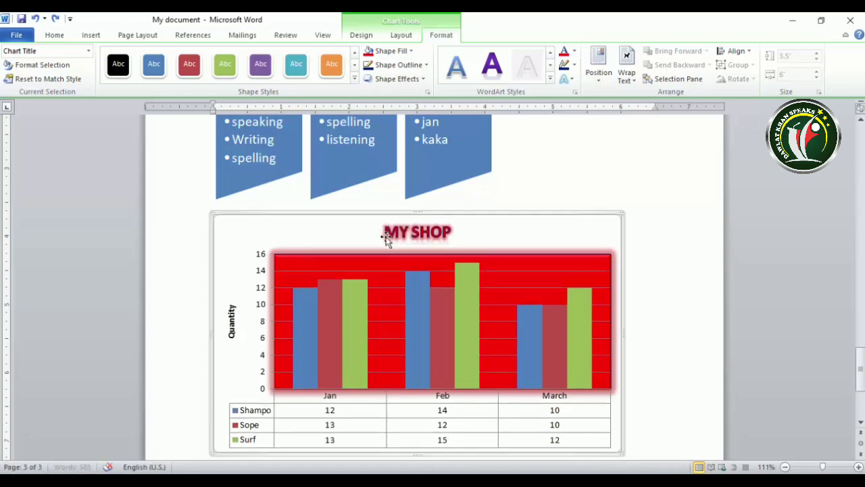
{"action": "left_click", "coordinate": [628, 71]}
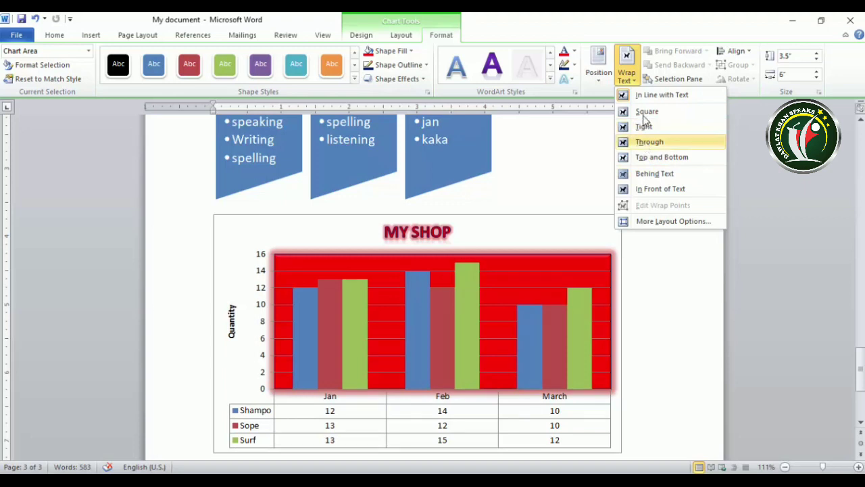
Step: Put the MY SHOP chart back in line with text below the blue shapes, 3.57" tall by 6" wide
{"action": "left_click", "coordinate": [645, 111]}
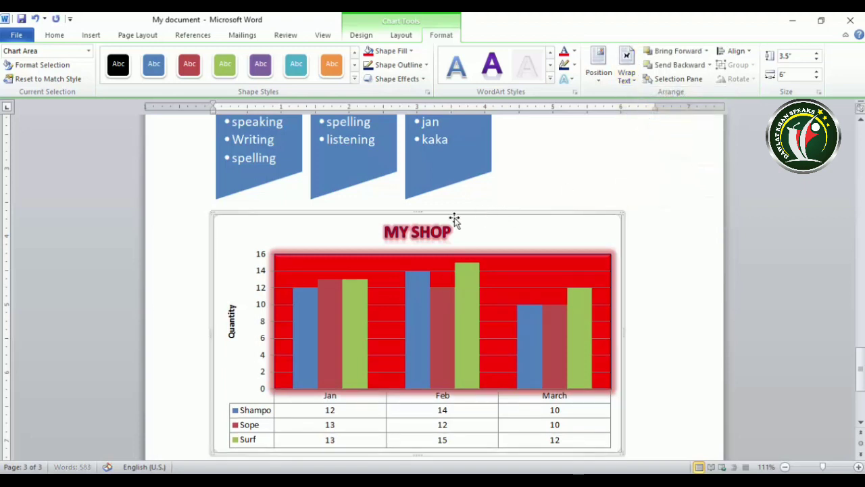
{"action": "mouse_move", "coordinate": [450, 213]}
{"action": "left_mouse_down"}
{"action": "mouse_move", "coordinate": [531, 235]}
{"action": "mouse_move", "coordinate": [452, 240]}
{"action": "left_mouse_up"}
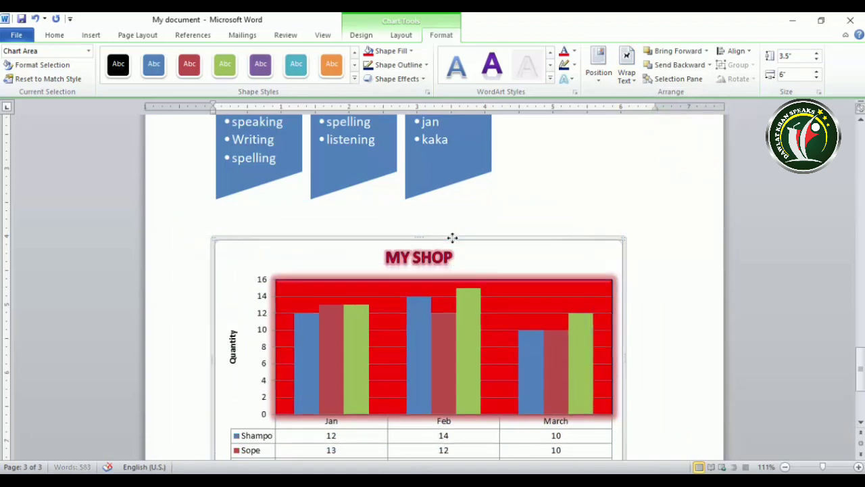
{"action": "left_click", "coordinate": [632, 78]}
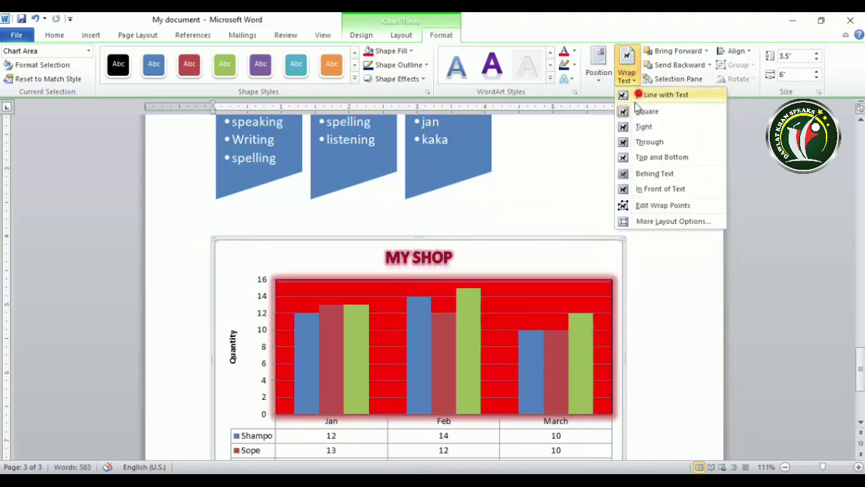
{"action": "left_click", "coordinate": [638, 95]}
{"action": "mouse_move", "coordinate": [422, 235]}
{"action": "left_mouse_down"}
{"action": "mouse_move", "coordinate": [426, 242]}
{"action": "mouse_move", "coordinate": [426, 226]}
{"action": "left_mouse_up"}
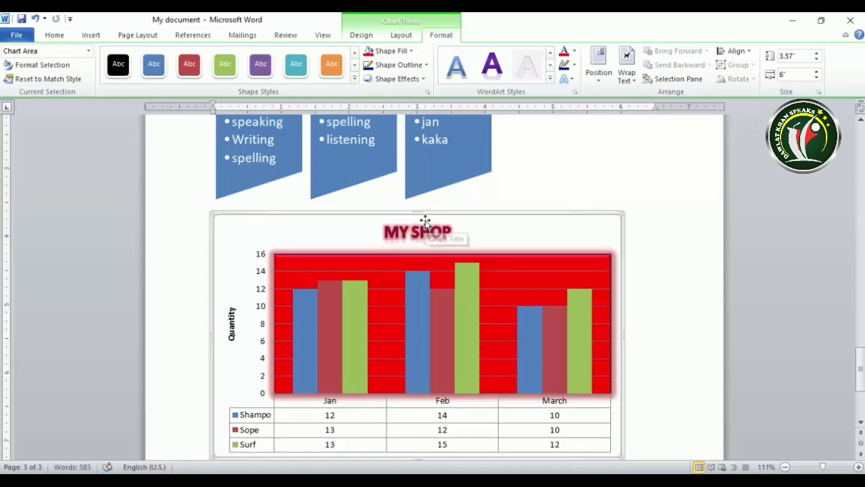